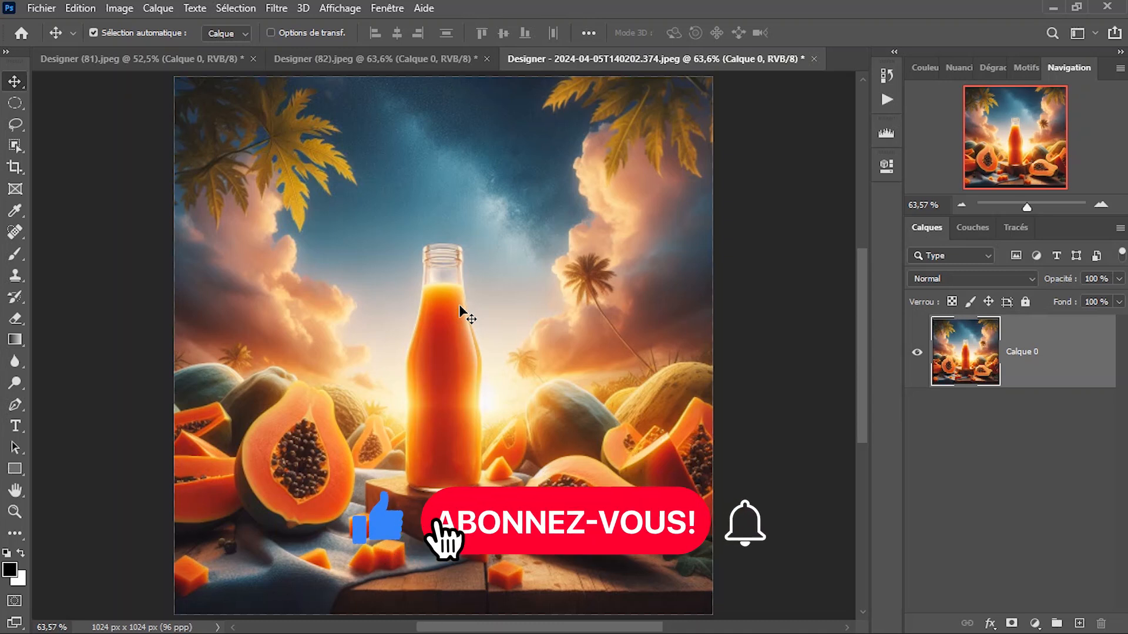
right_click(461, 310)
click(485, 316)
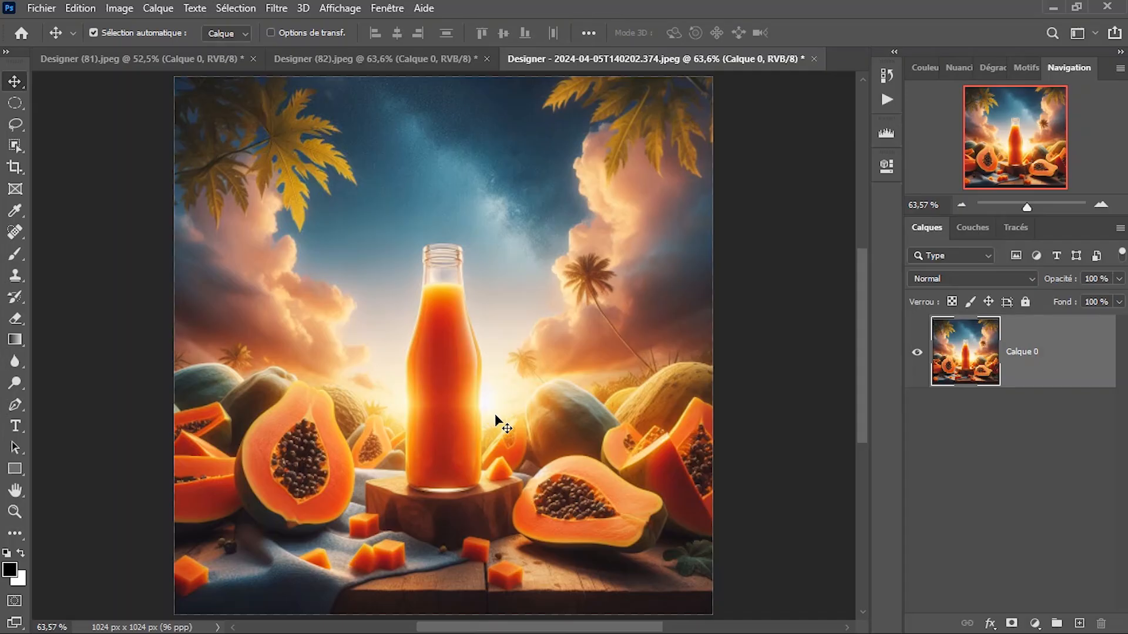
right_click(496, 411)
click(525, 405)
- Paint black over the sky, clouds and fruit around the bottle with a large soft brush
key(b)
mouse_move(611, 252)
mouse_down()
mouse_move(643, 322)
mouse_move(319, 252)
mouse_move(212, 181)
mouse_move(252, 554)
mouse_move(576, 596)
mouse_up()
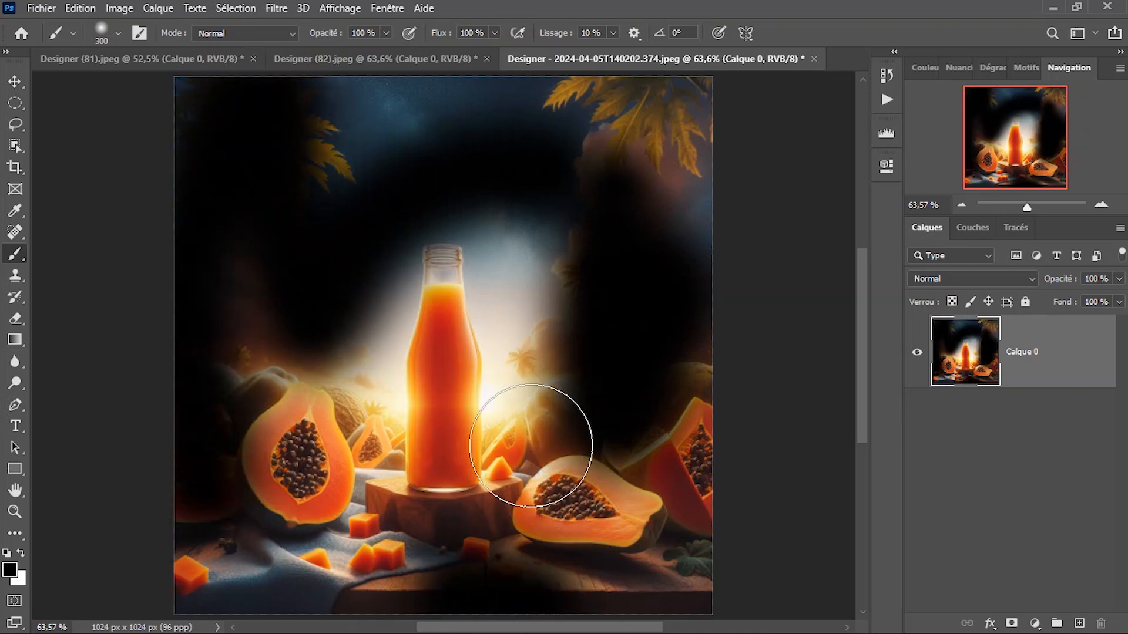
- Try a freehand lasso selection around the bottle and its wooden stand, and deselect it
key(l)
mouse_move(481, 239)
mouse_down()
mouse_move(488, 543)
mouse_move(395, 228)
mouse_move(538, 361)
mouse_up()
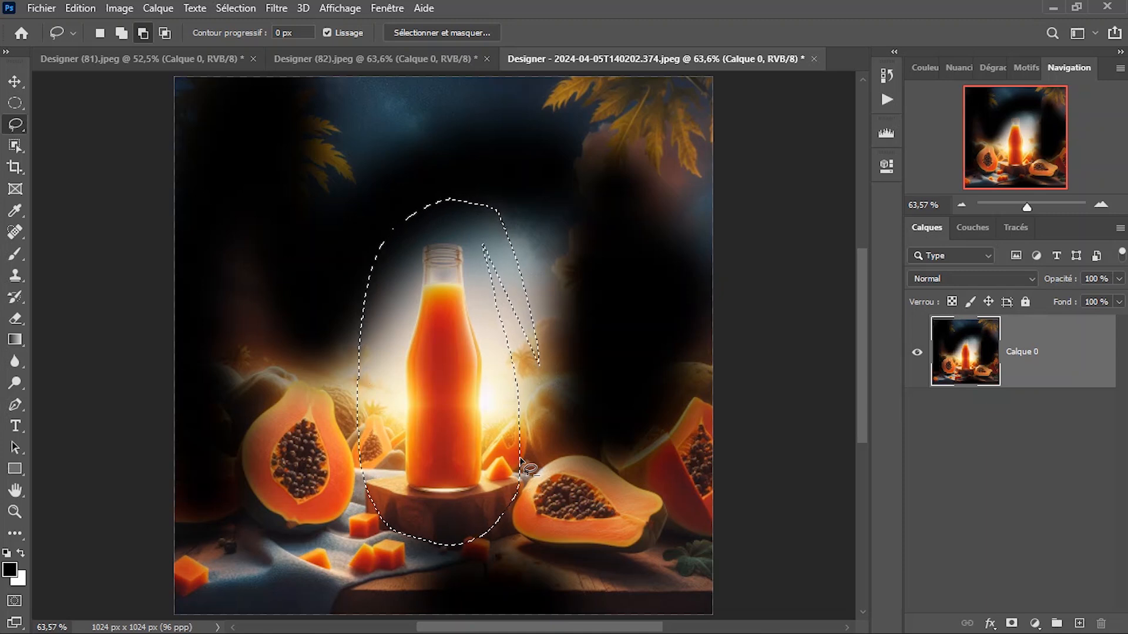
key(ctrl+d)
key(v)
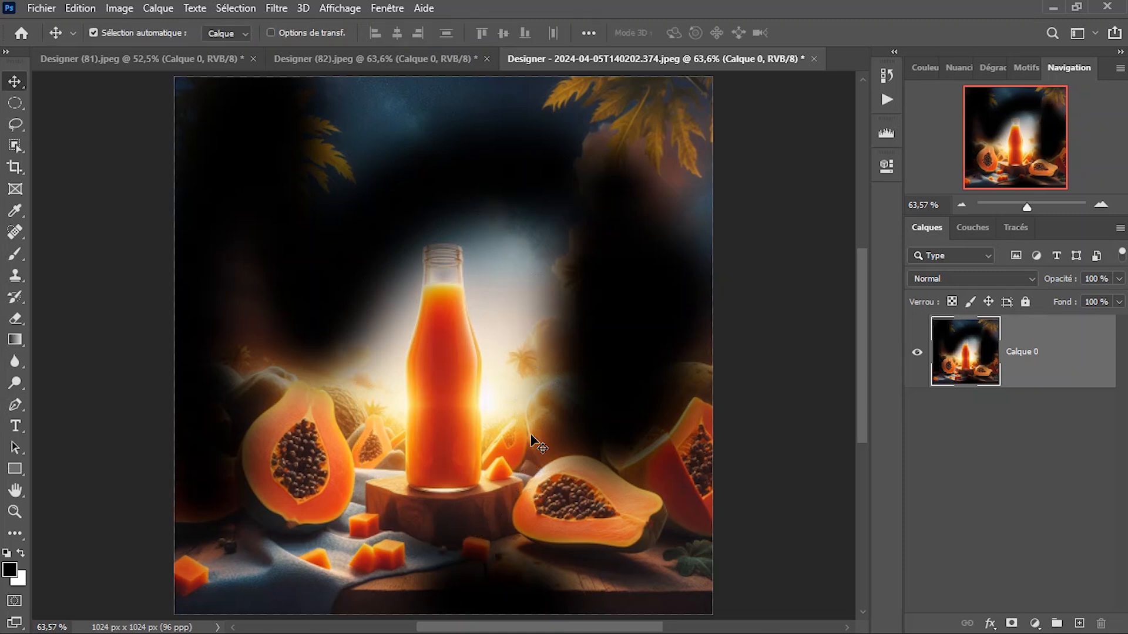
- Undo all the black brush strokes around the bottle
key(ctrl+z)
key(ctrl+z)
key(ctrl+z)
key(ctrl+z)
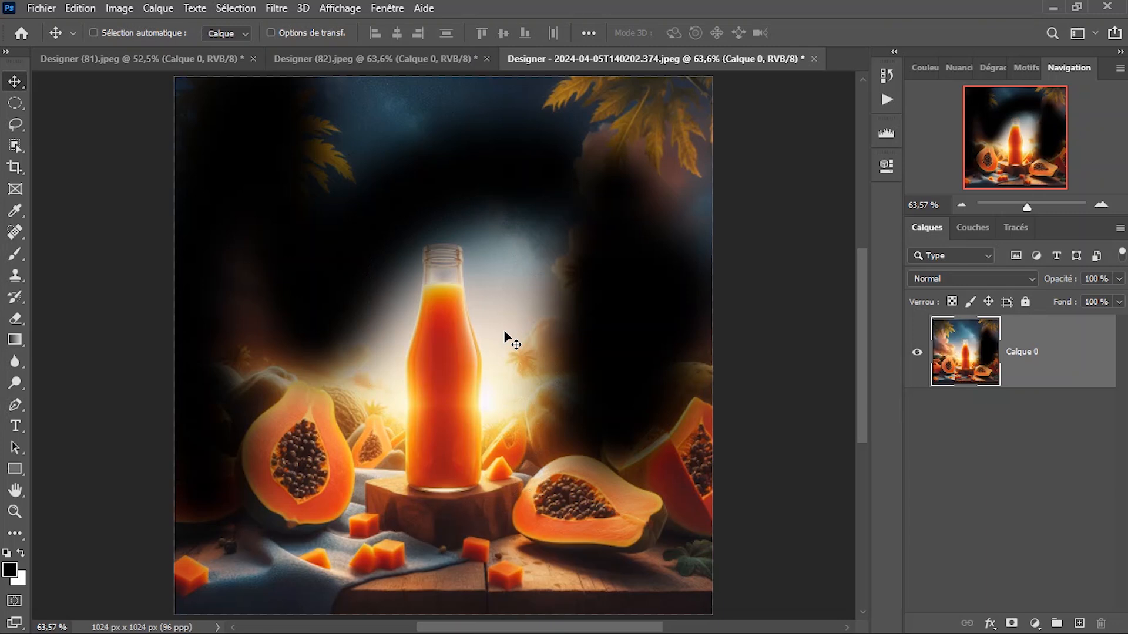
key(ctrl+z)
key(ctrl+z)
key(ctrl+z)
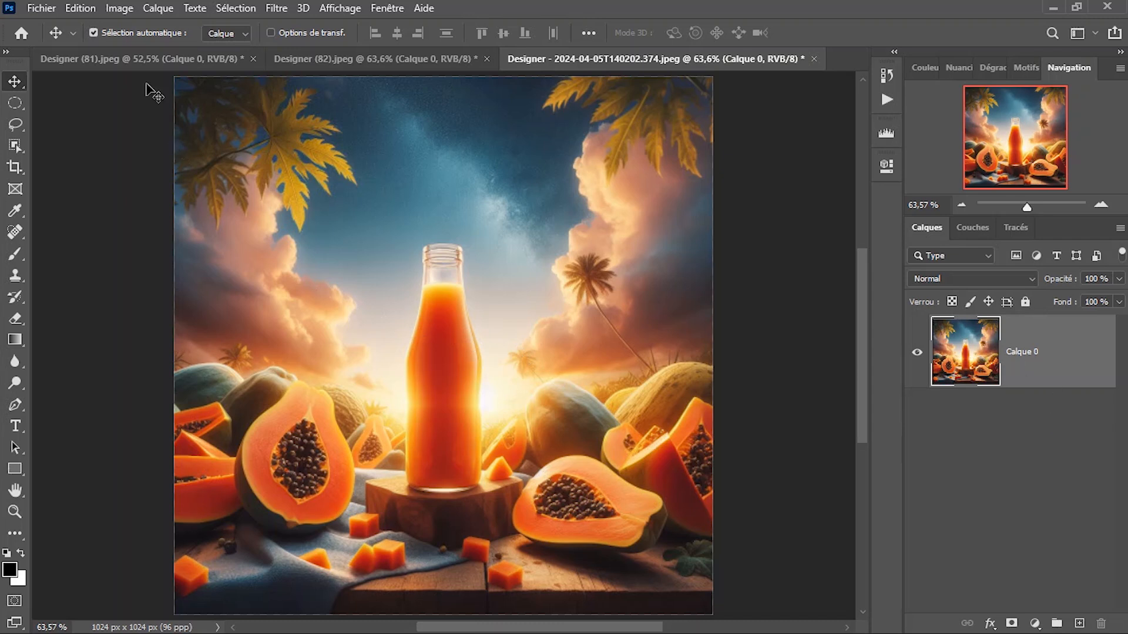
click(80, 9)
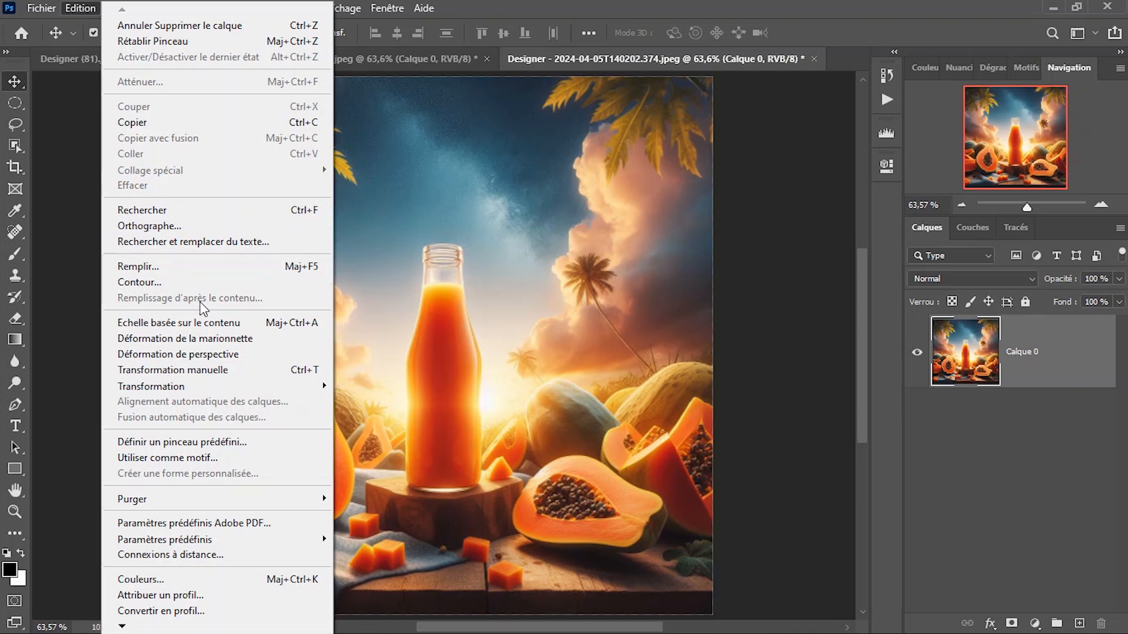
key(Escape)
- Outline the juice bottle loosely with a freehand lasso selection and set the lasso to add to the selection
key(l)
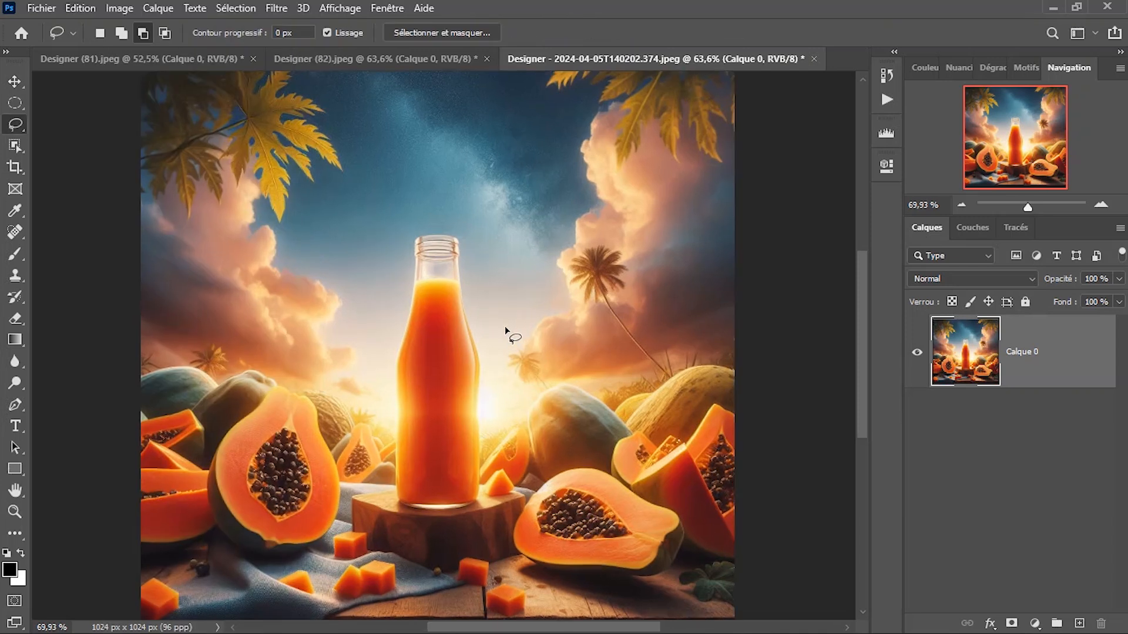
scroll(505, 326, up, 3)
drag(401, 347, 440, 262)
scroll(439, 263, down, 3)
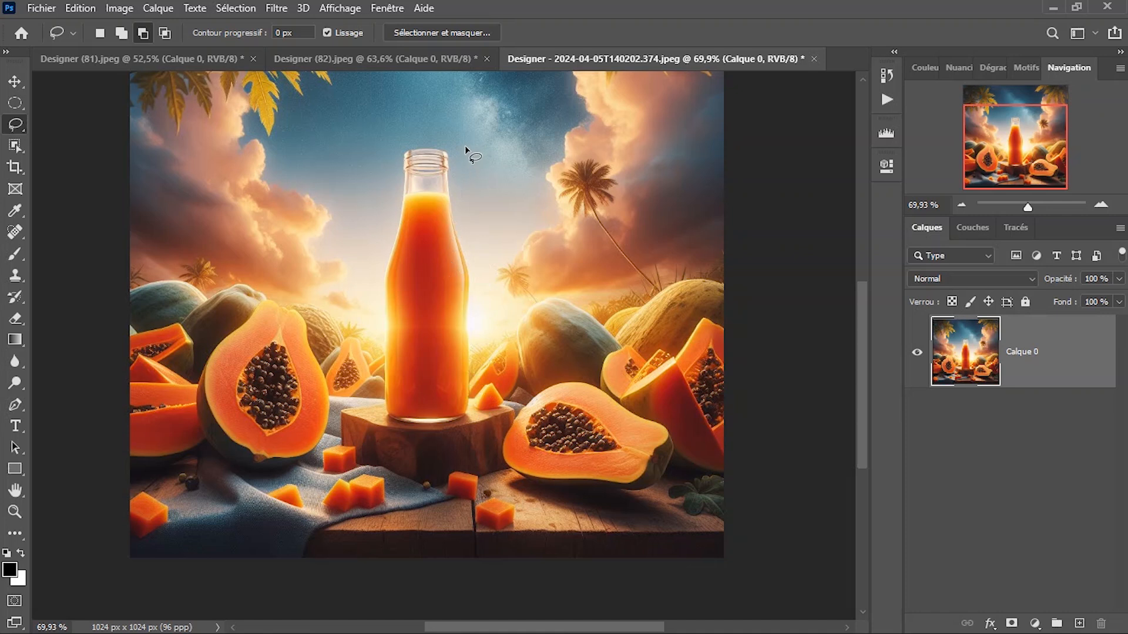
mouse_move(462, 148)
mouse_down()
mouse_move(461, 196)
mouse_move(489, 265)
mouse_move(495, 322)
mouse_move(458, 427)
mouse_move(395, 434)
mouse_move(367, 405)
mouse_move(357, 266)
mouse_up()
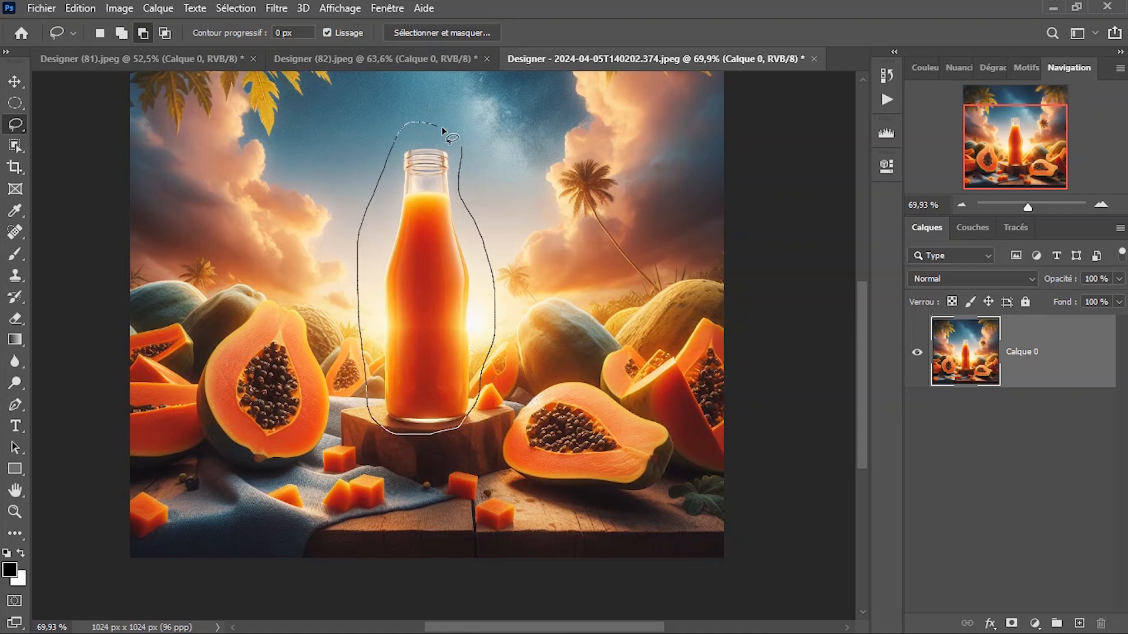
drag(466, 143, 467, 144)
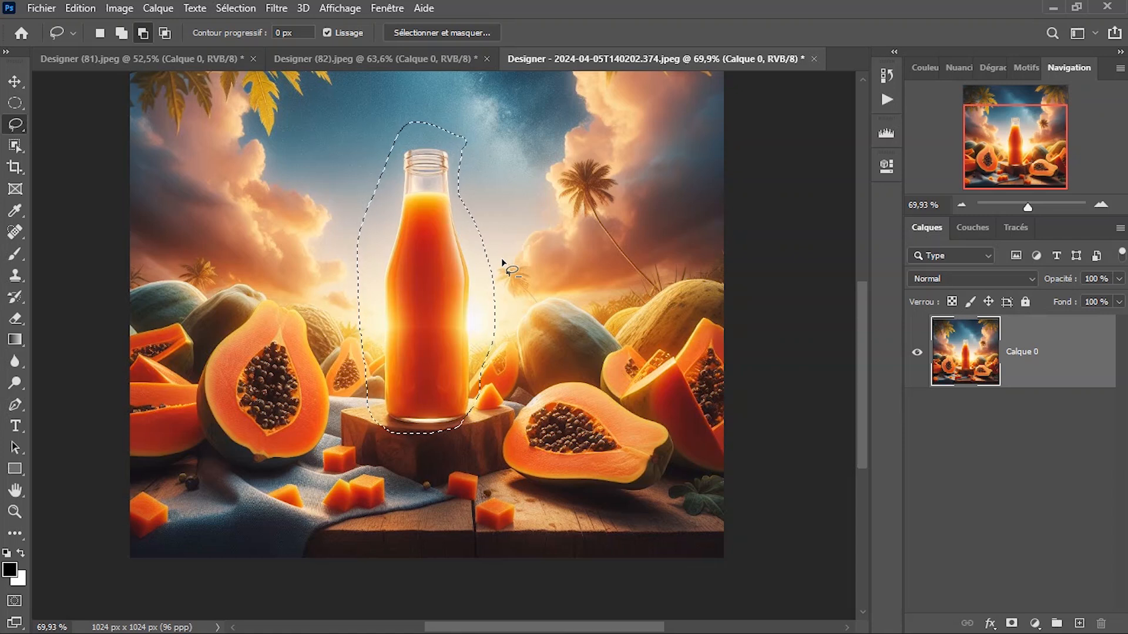
click(122, 32)
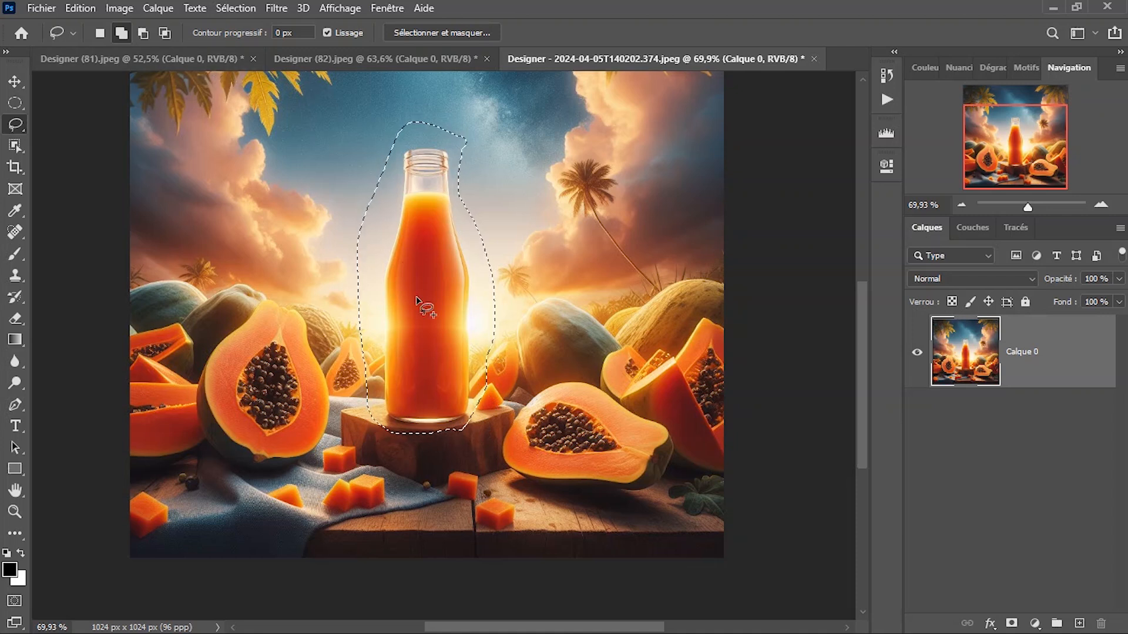
- Open Content-Aware Fill for the selected bottle and examine the fill preview above the wooden stand
click(88, 8)
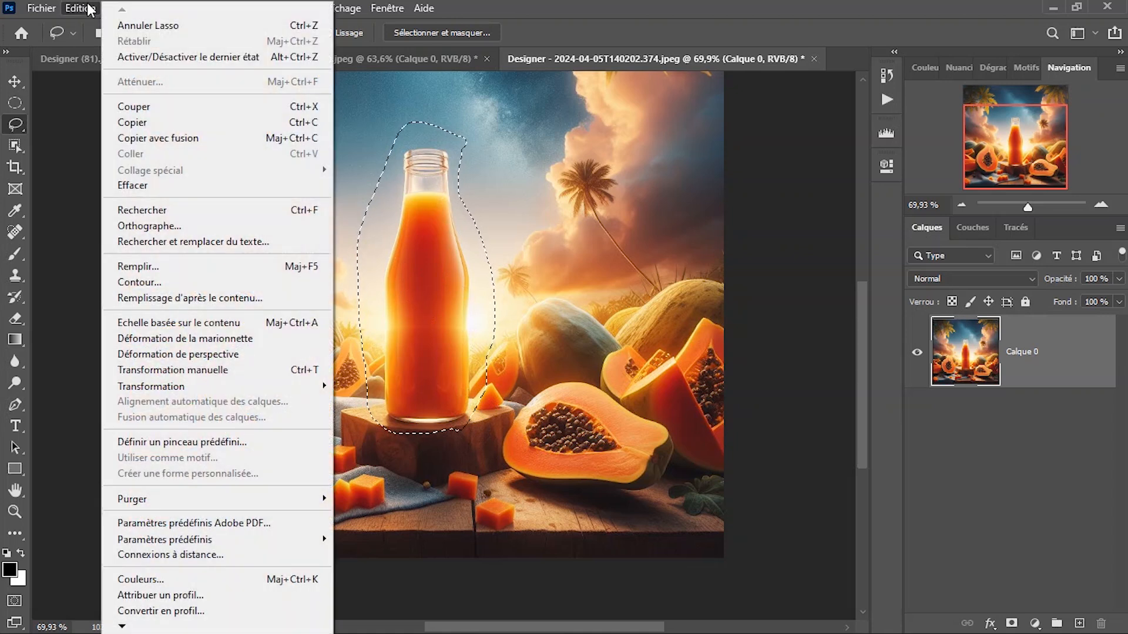
click(141, 299)
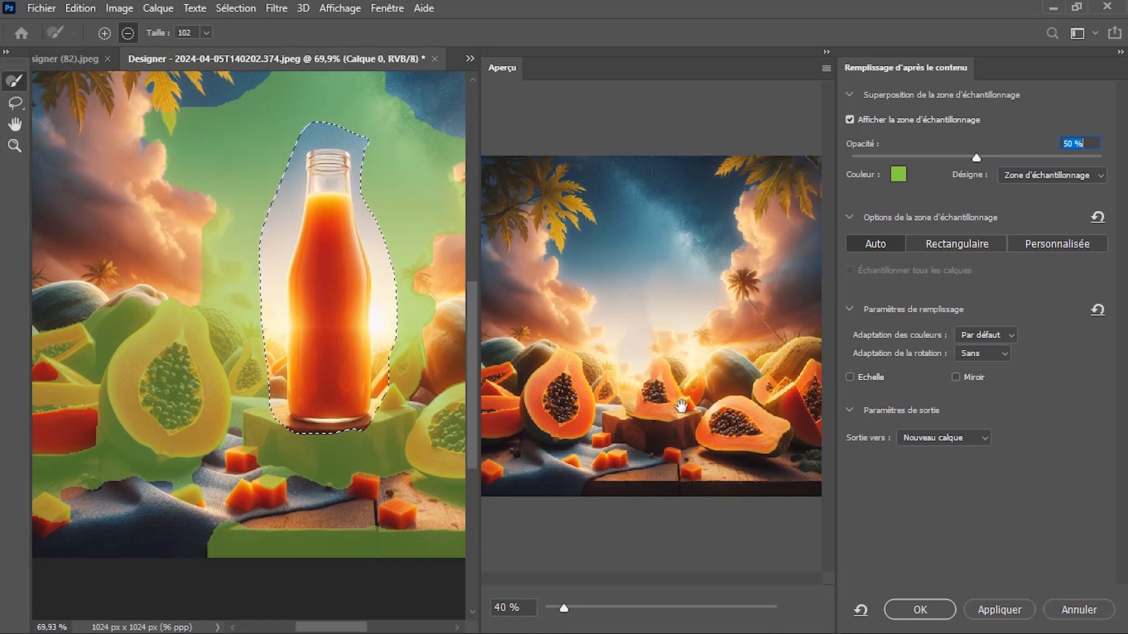
ctrl+click(674, 407)
ctrl+click(674, 407)
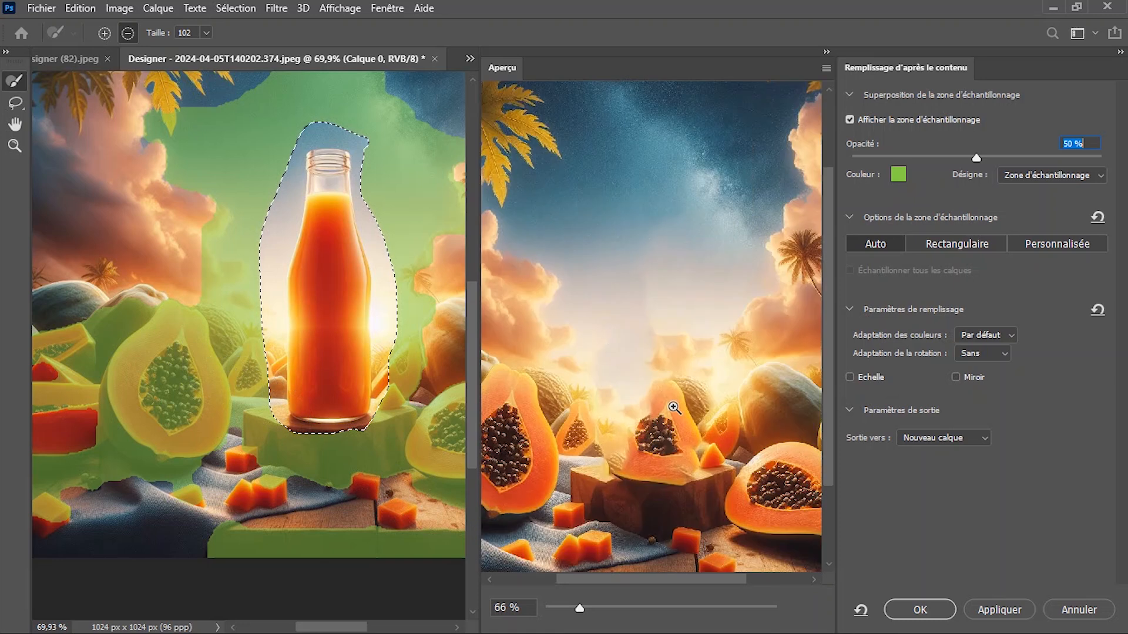
drag(667, 419, 646, 241)
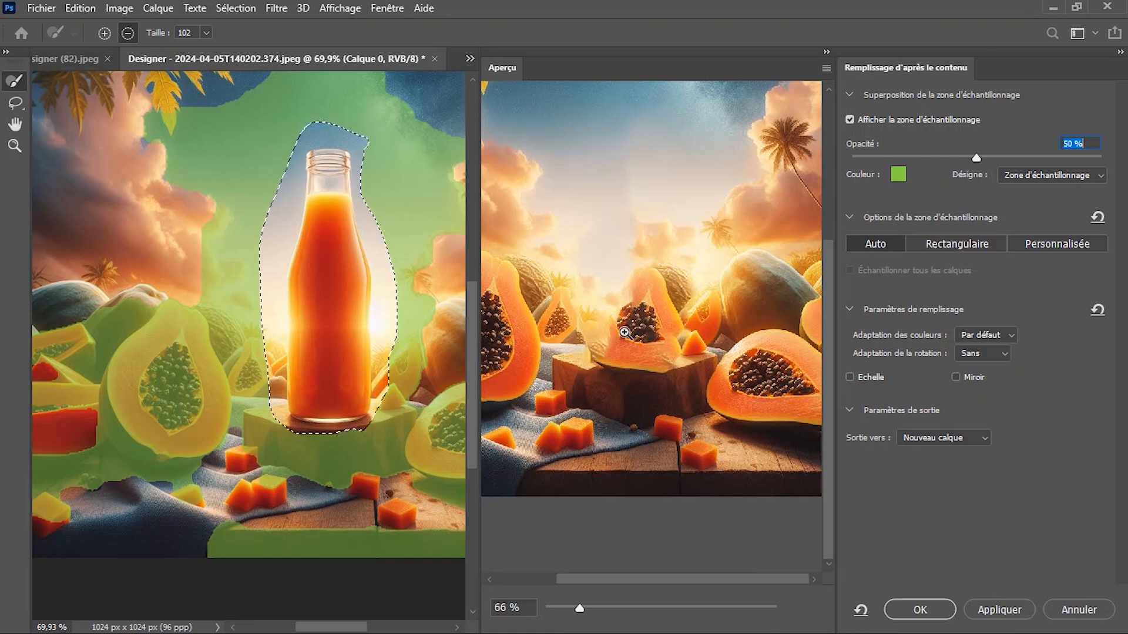
scroll(624, 332, down, 2)
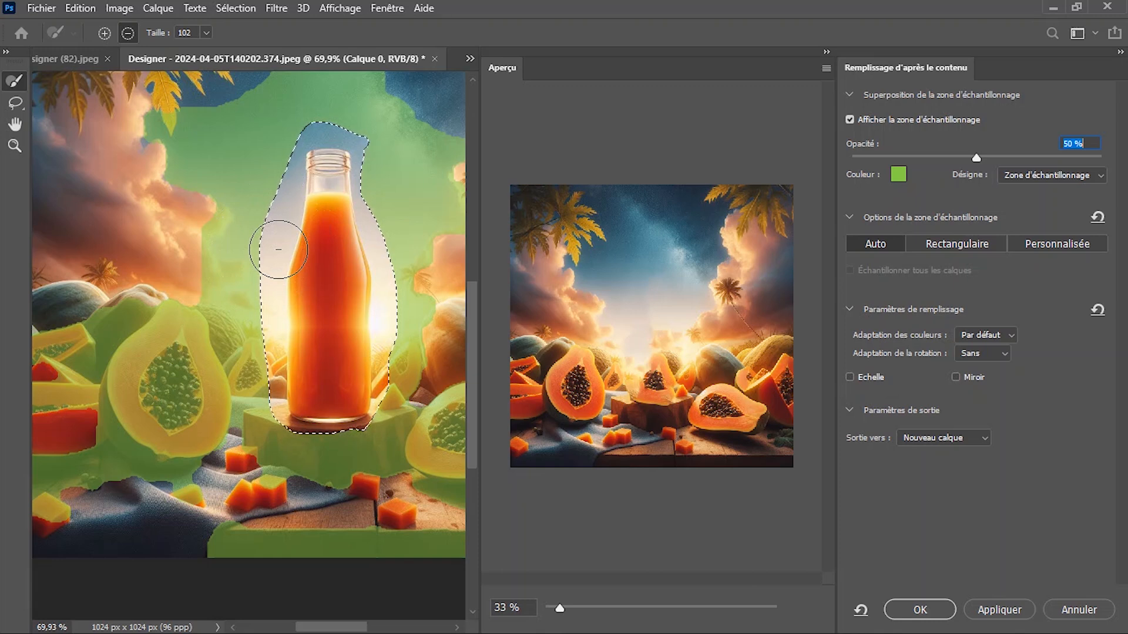
scroll(305, 387, down, 2)
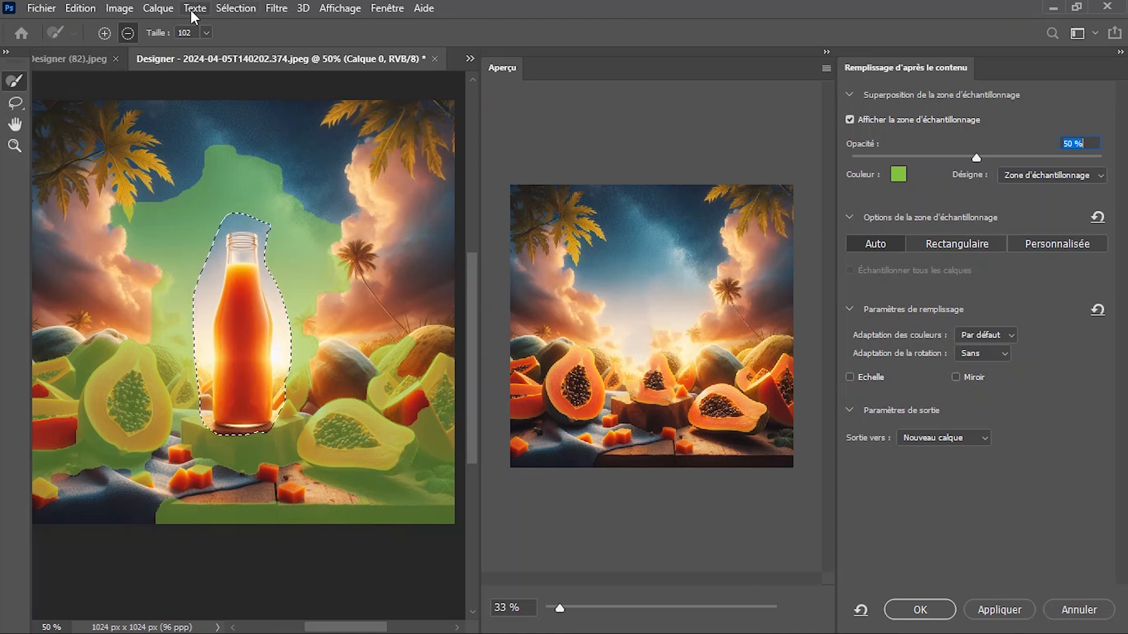
- Subtract the papayas, tablecloth, tabletop and wooden stand from the fill's sampling area
click(128, 34)
drag(444, 359, 405, 520)
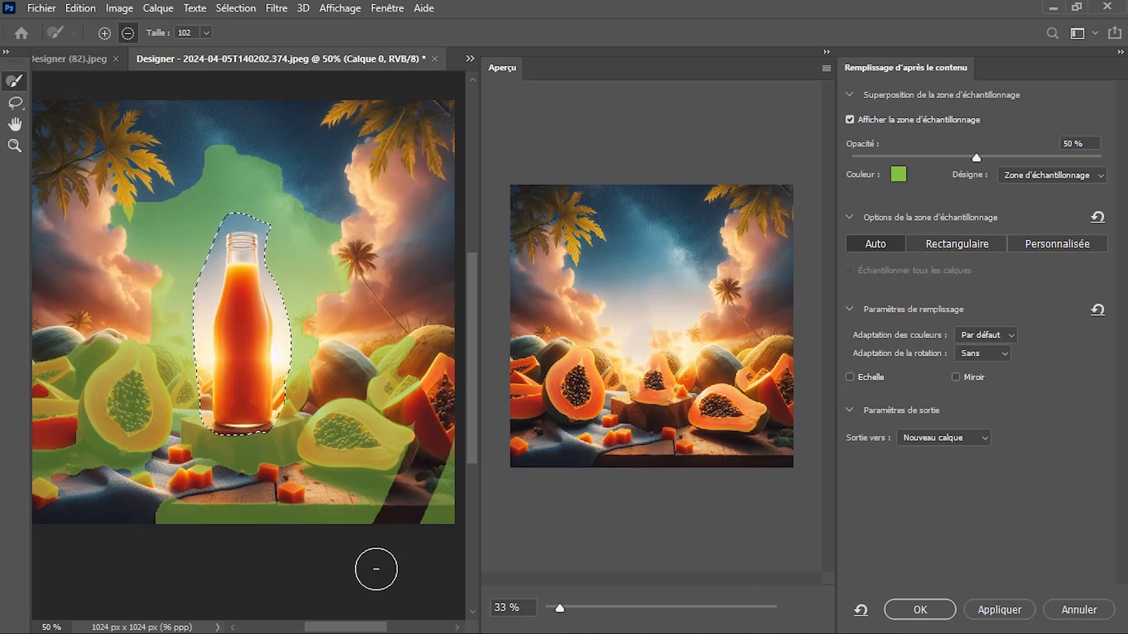
mouse_move(432, 407)
mouse_down()
mouse_move(419, 455)
mouse_move(364, 515)
mouse_move(419, 392)
mouse_move(367, 469)
mouse_move(223, 537)
mouse_move(375, 462)
mouse_move(430, 326)
mouse_move(292, 474)
mouse_move(337, 476)
mouse_move(416, 370)
mouse_move(259, 478)
mouse_move(197, 484)
mouse_move(250, 484)
mouse_move(247, 512)
mouse_move(195, 514)
mouse_move(88, 497)
mouse_move(46, 459)
mouse_move(71, 299)
mouse_move(110, 477)
mouse_move(98, 316)
mouse_move(129, 459)
mouse_move(132, 341)
mouse_move(158, 417)
mouse_move(148, 335)
mouse_up()
mouse_move(163, 408)
mouse_down()
mouse_move(145, 467)
mouse_move(150, 501)
mouse_move(50, 423)
mouse_move(205, 508)
mouse_move(257, 437)
mouse_up()
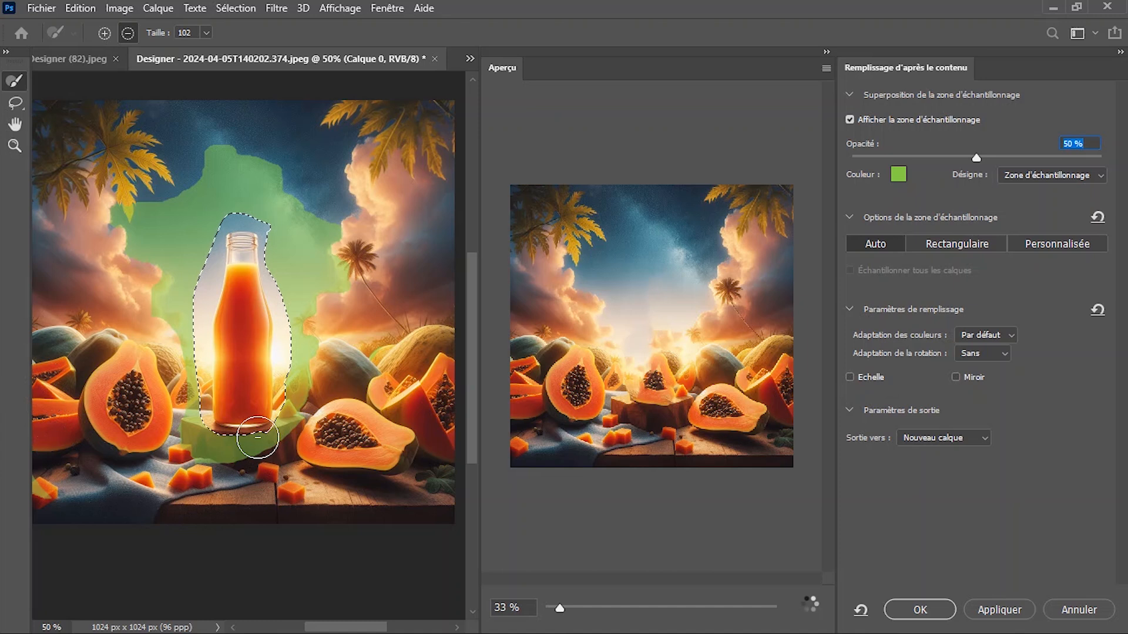
mouse_move(379, 529)
mouse_down()
mouse_move(328, 385)
mouse_move(308, 405)
mouse_up()
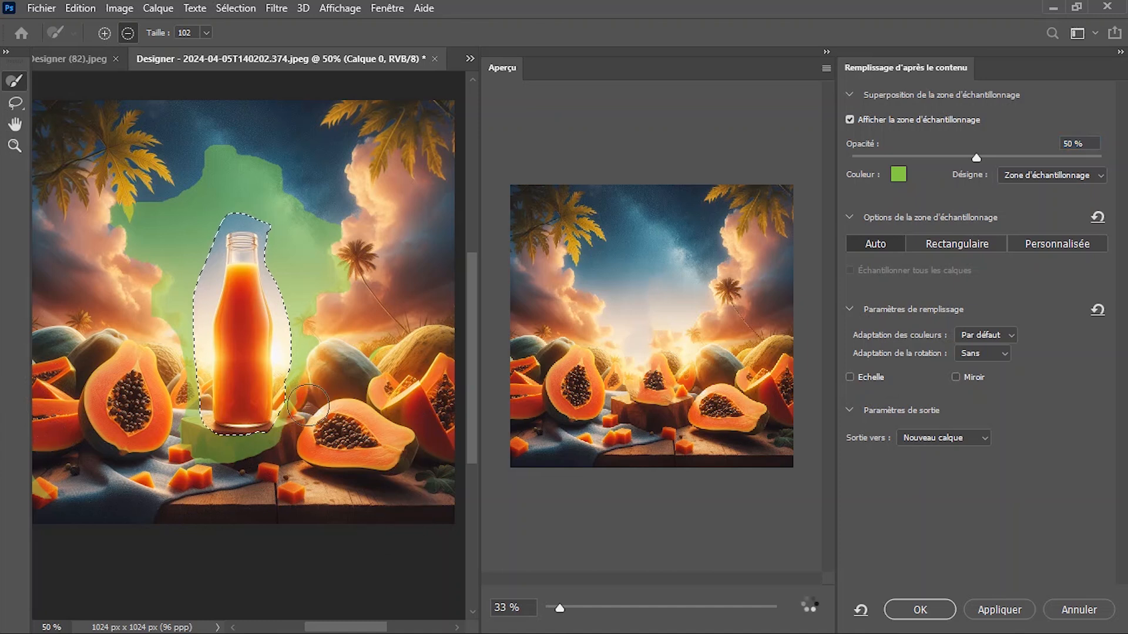
mouse_move(246, 454)
mouse_down()
mouse_move(168, 442)
mouse_move(157, 431)
mouse_move(189, 429)
mouse_move(180, 397)
mouse_up()
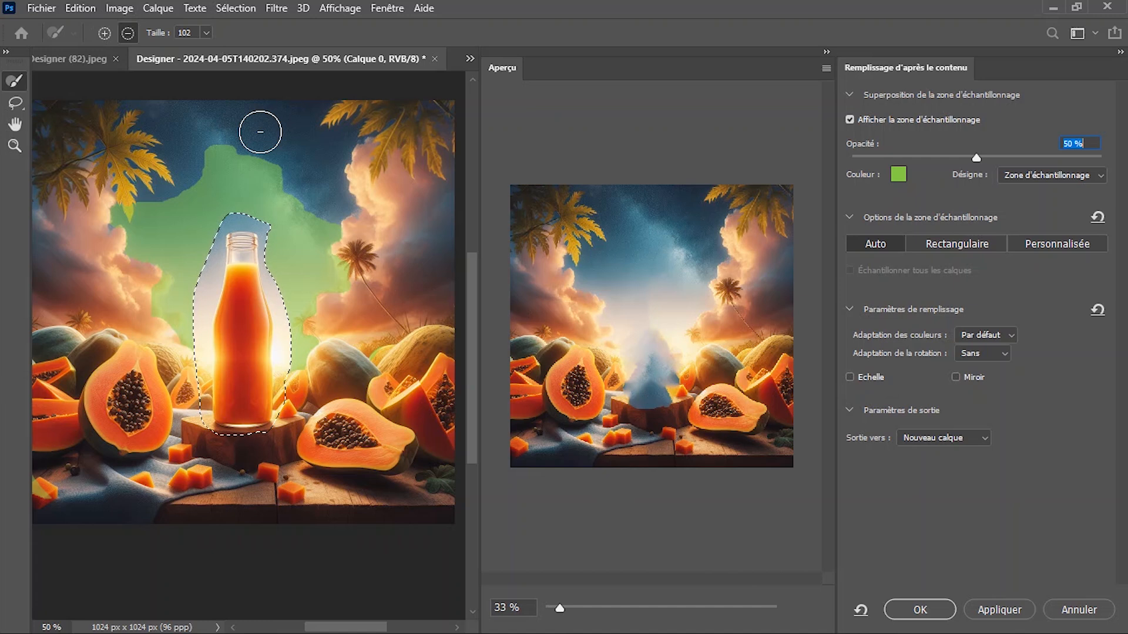
- Trim the sampling area in the clouds and upper sky down to small patches beside the lower bottle
mouse_move(119, 207)
mouse_down()
mouse_move(119, 293)
mouse_move(115, 221)
mouse_move(157, 327)
mouse_move(123, 203)
mouse_move(188, 160)
mouse_move(230, 148)
mouse_move(260, 157)
mouse_move(345, 229)
mouse_move(345, 381)
mouse_up()
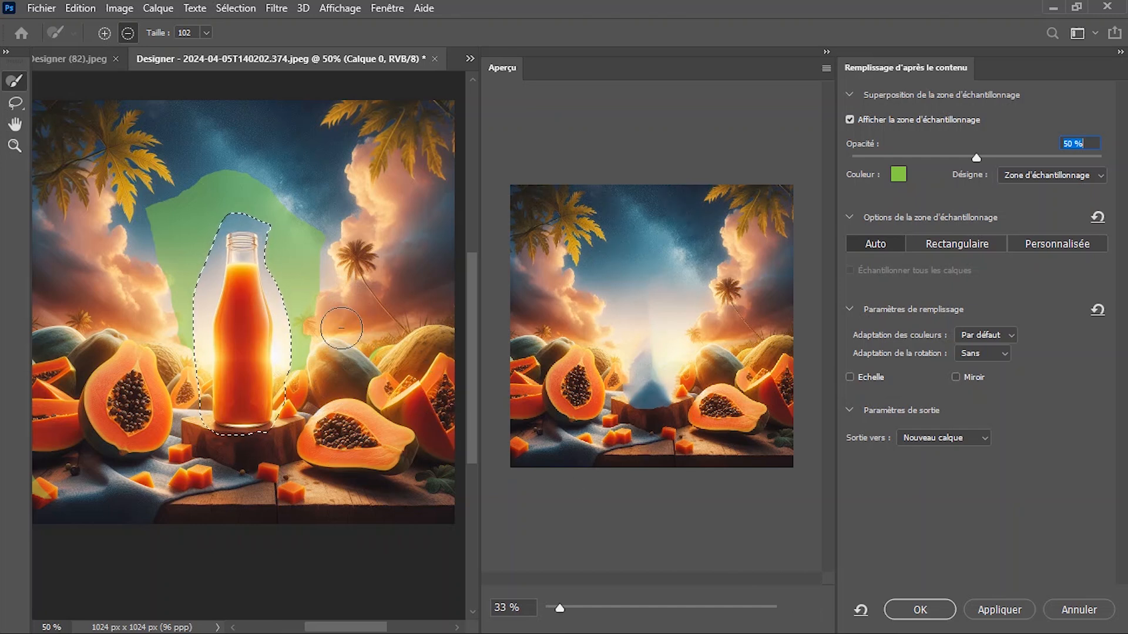
drag(214, 198, 210, 169)
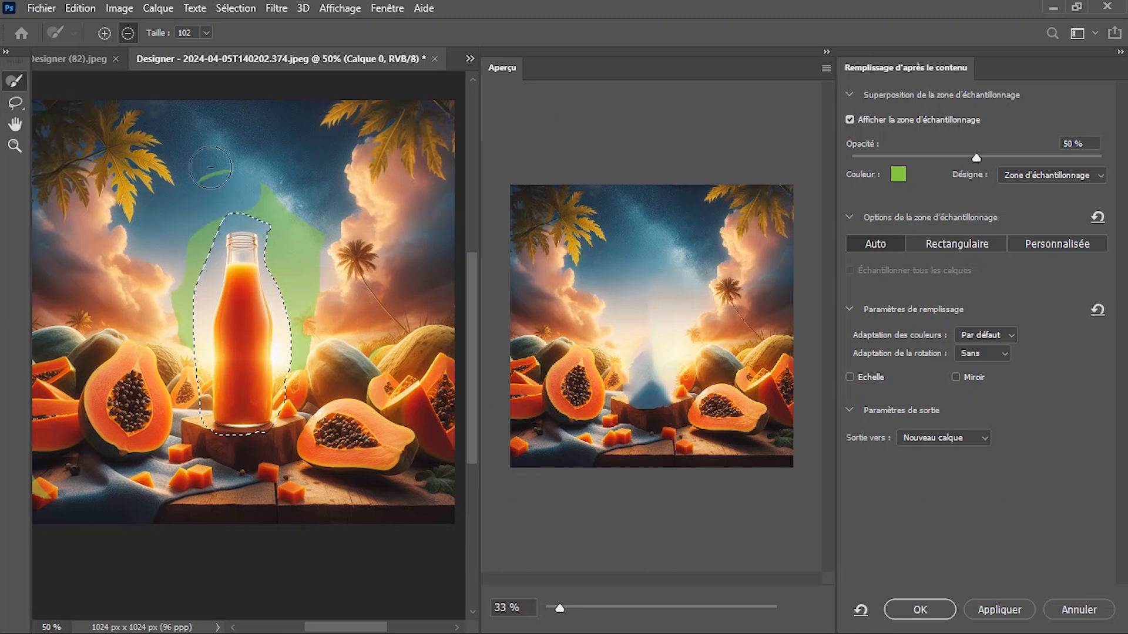
click(306, 217)
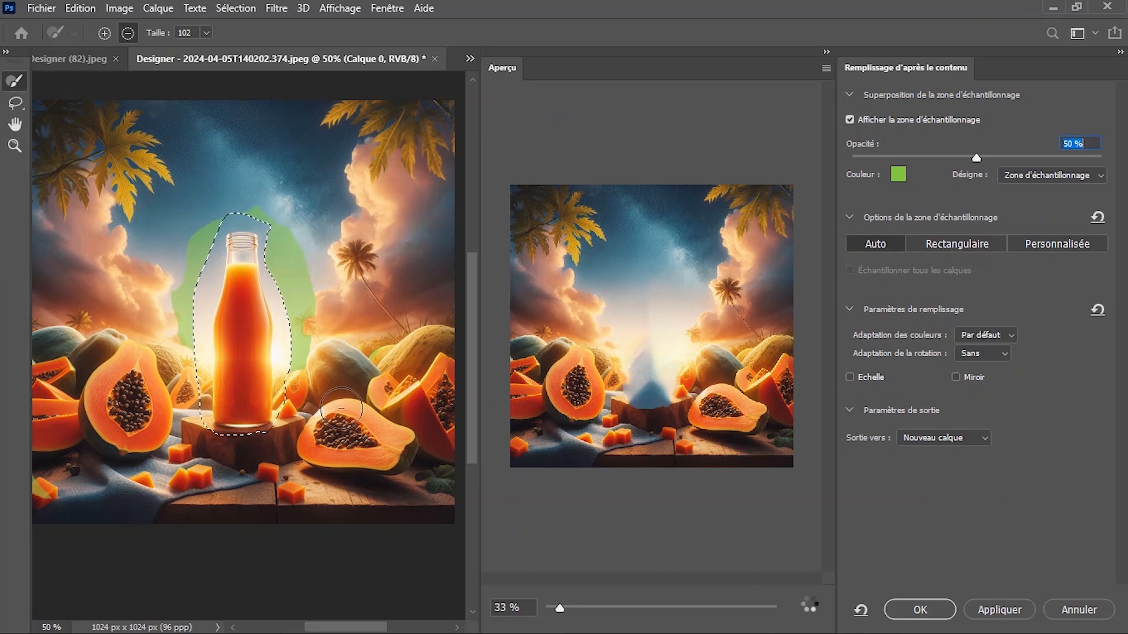
click(212, 237)
click(320, 237)
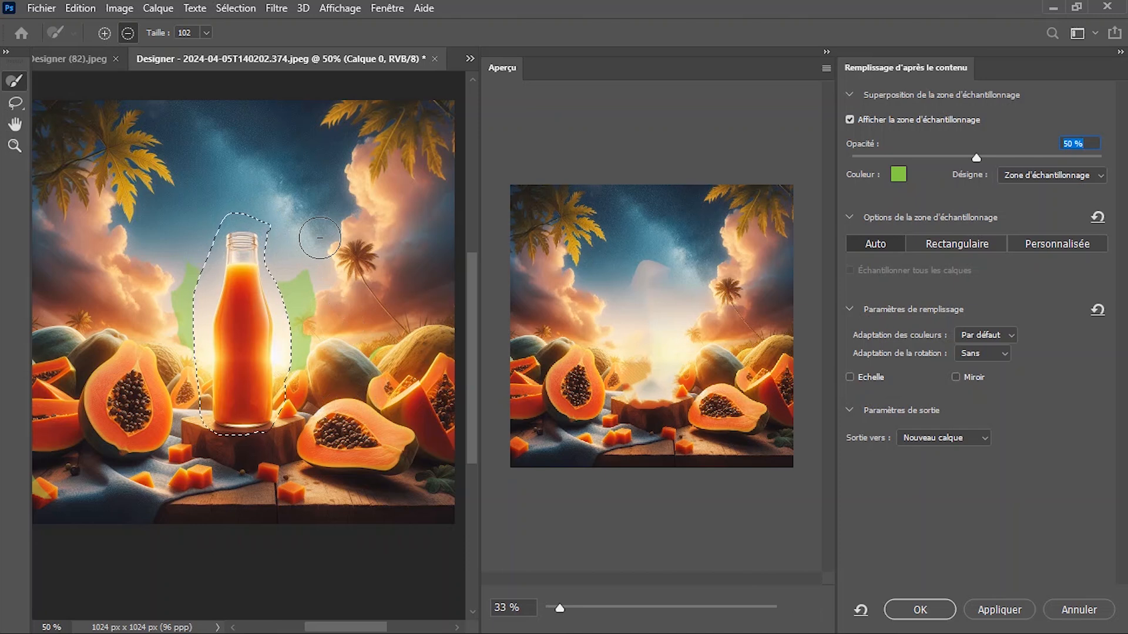
click(300, 270)
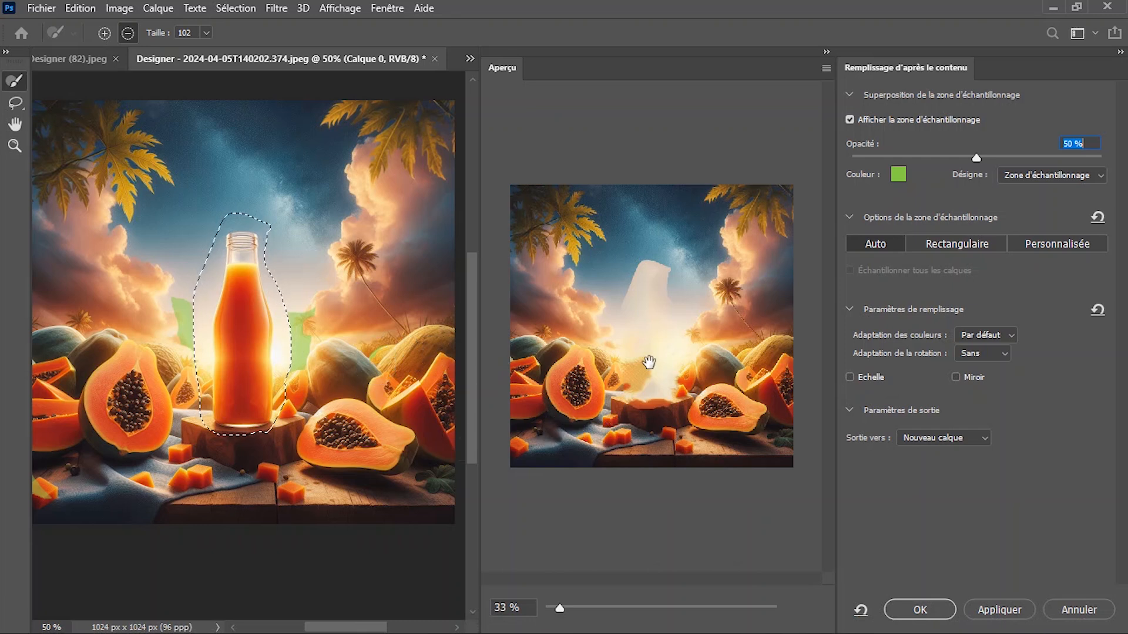
- Add sky patches on both sides of the bottle to the sampling area and subtract the excess at the upper right
click(651, 265)
mouse_move(297, 315)
mouse_down()
mouse_move(286, 257)
mouse_move(286, 267)
mouse_move(292, 275)
mouse_move(295, 243)
mouse_move(289, 220)
mouse_up()
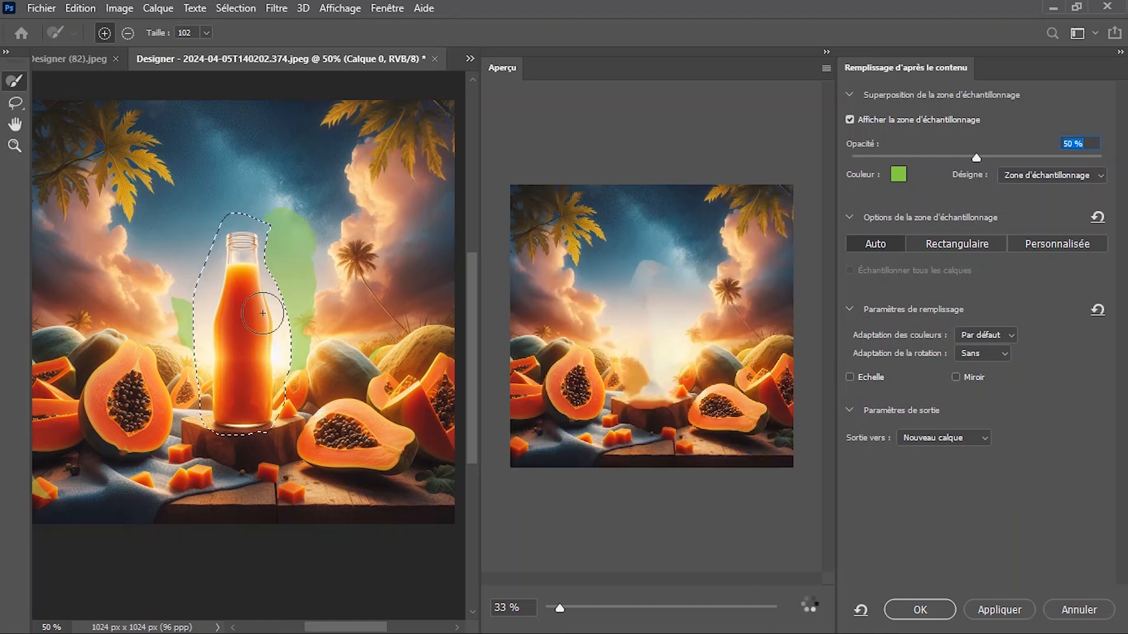
mouse_move(230, 345)
mouse_down()
mouse_move(171, 321)
mouse_move(184, 274)
mouse_move(203, 347)
mouse_up()
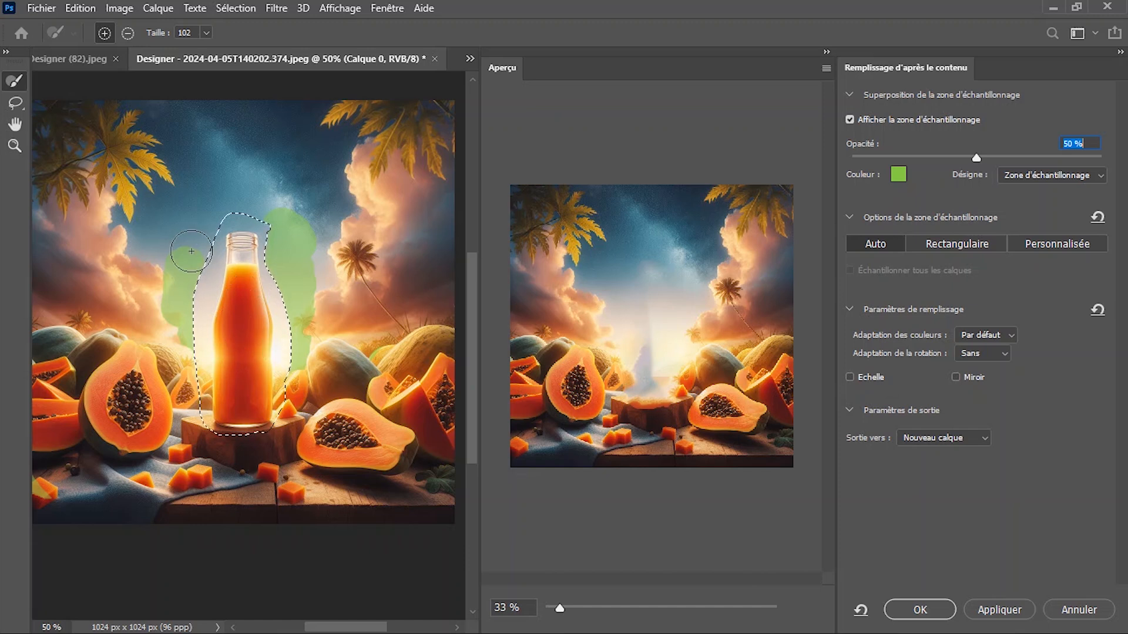
drag(196, 244, 183, 253)
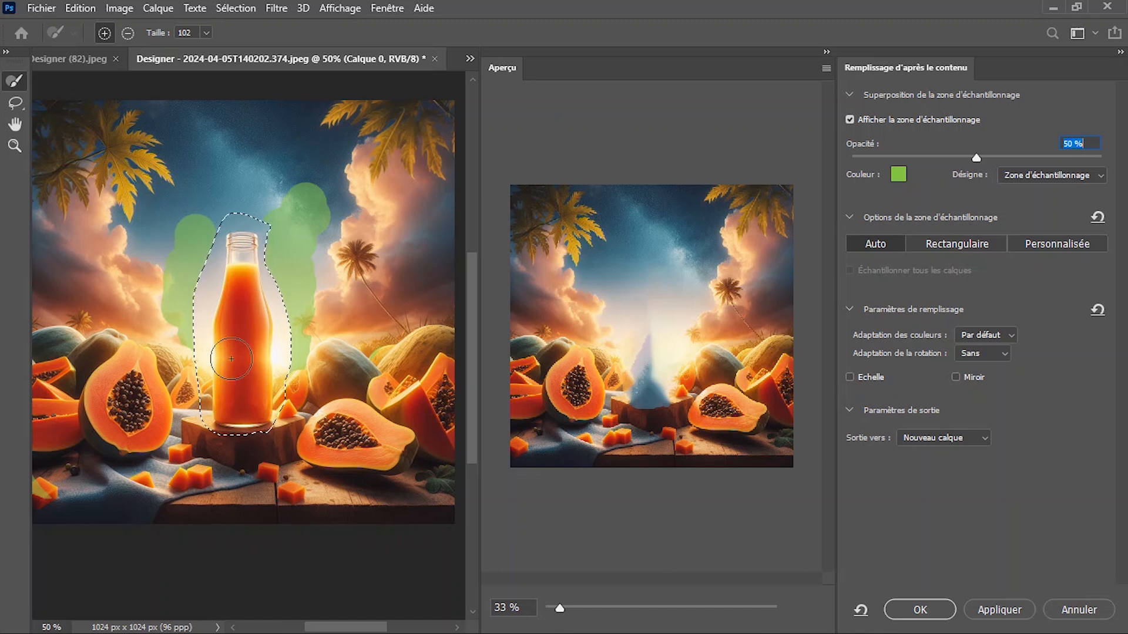
click(128, 37)
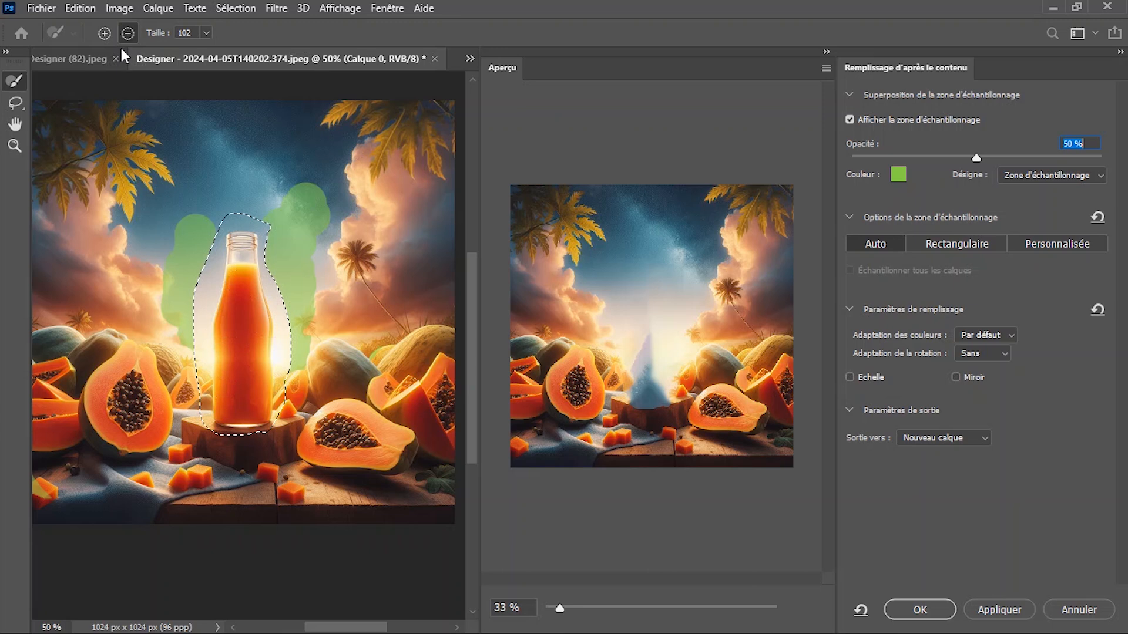
mouse_move(340, 156)
mouse_down()
mouse_move(319, 189)
mouse_move(336, 235)
mouse_move(281, 181)
mouse_move(251, 185)
mouse_move(258, 199)
mouse_move(303, 210)
mouse_move(327, 249)
mouse_move(288, 192)
mouse_up()
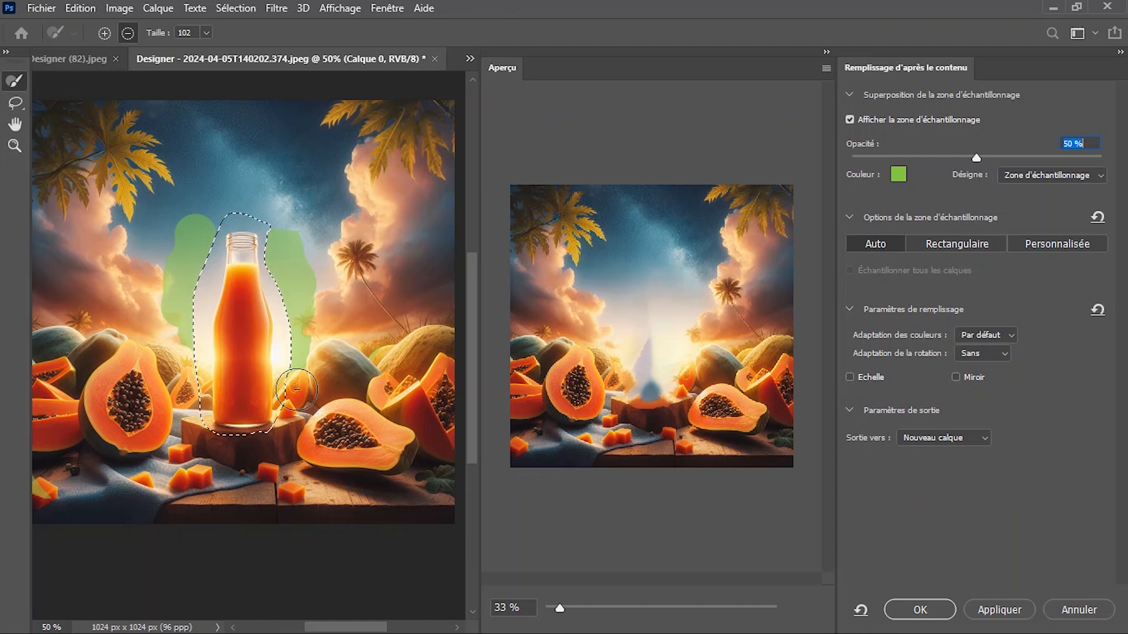
- Extend the lasso selection around the papaya slice beside the bottle's base, and subtract that addition to tighten the selection's edge
click(16, 103)
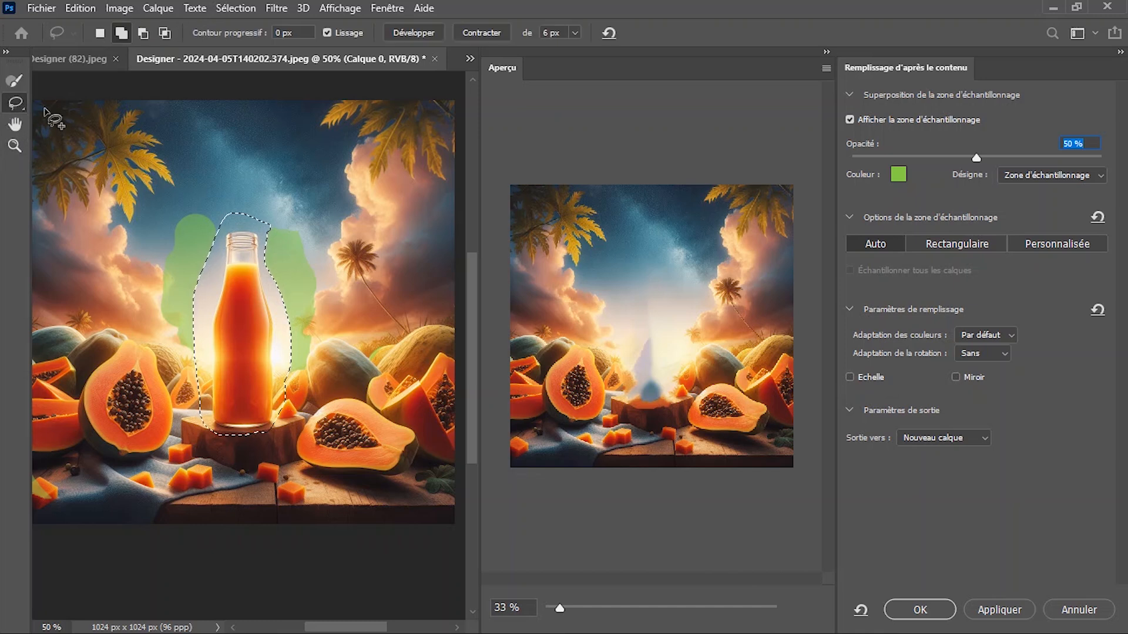
right_click(20, 104)
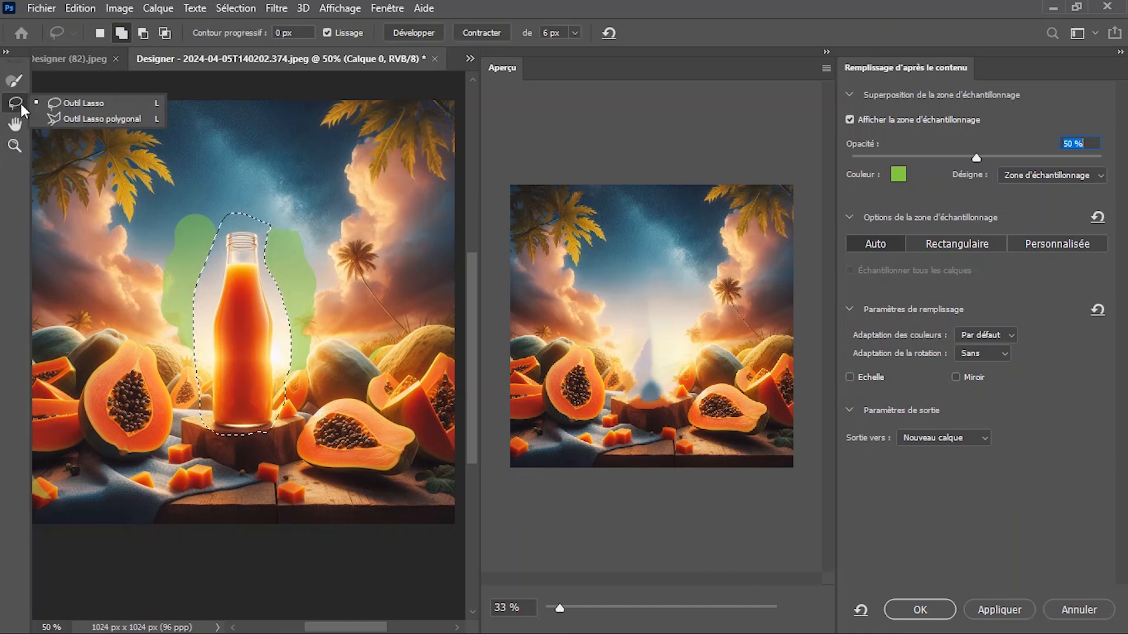
click(49, 101)
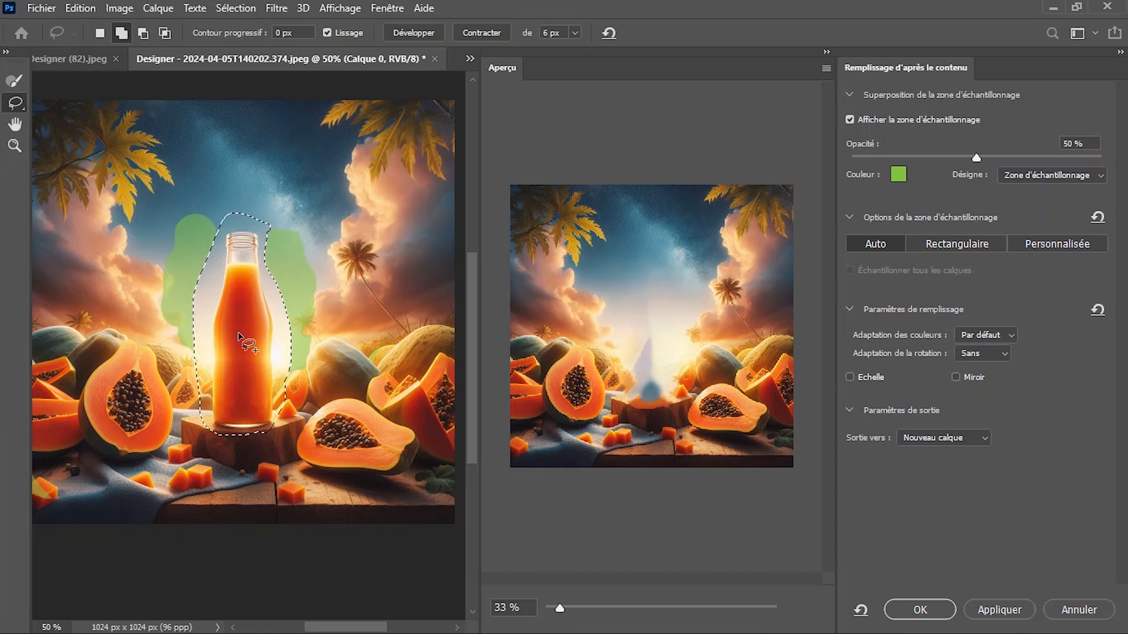
scroll(216, 385, up, 3)
scroll(217, 385, up, 1)
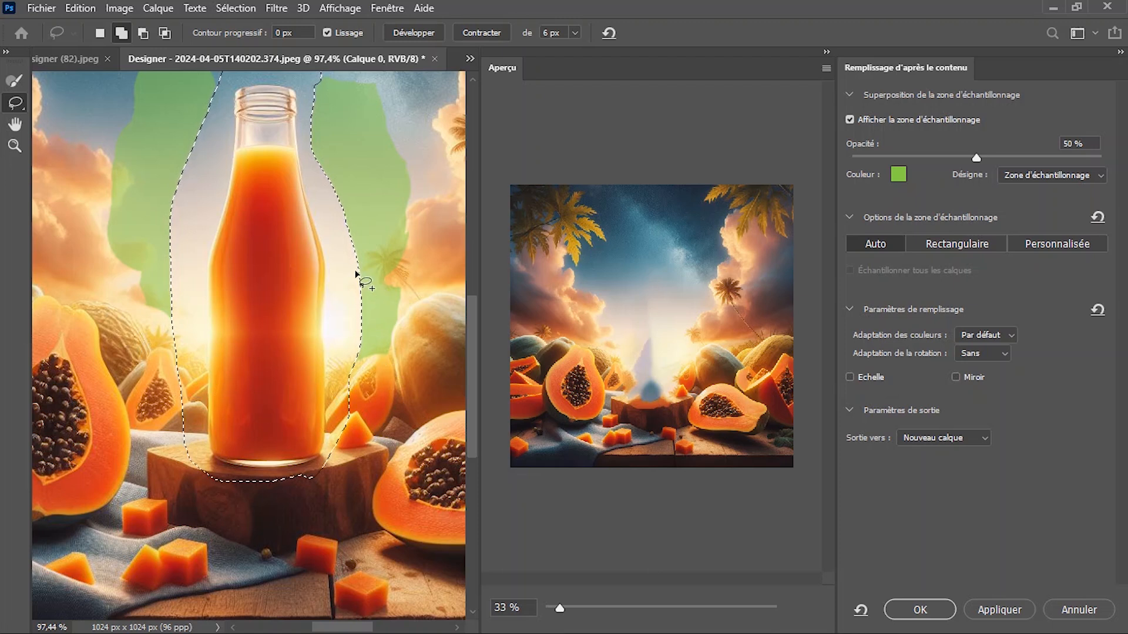
click(121, 33)
mouse_move(333, 315)
mouse_down()
mouse_move(378, 320)
mouse_move(407, 386)
mouse_move(342, 425)
mouse_move(333, 320)
mouse_up()
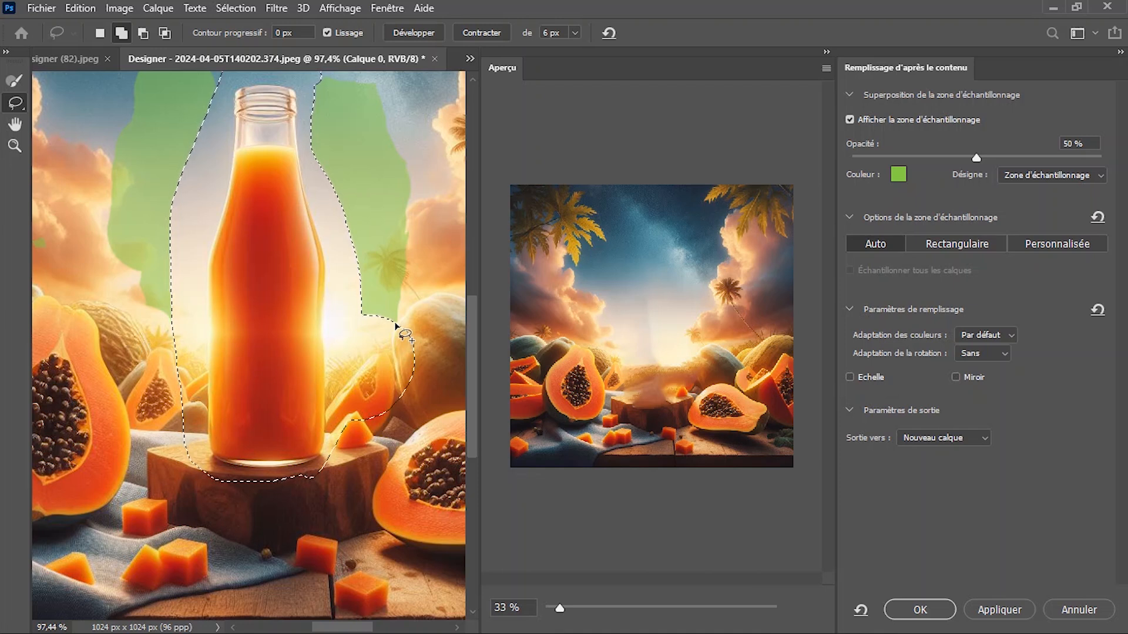
click(144, 38)
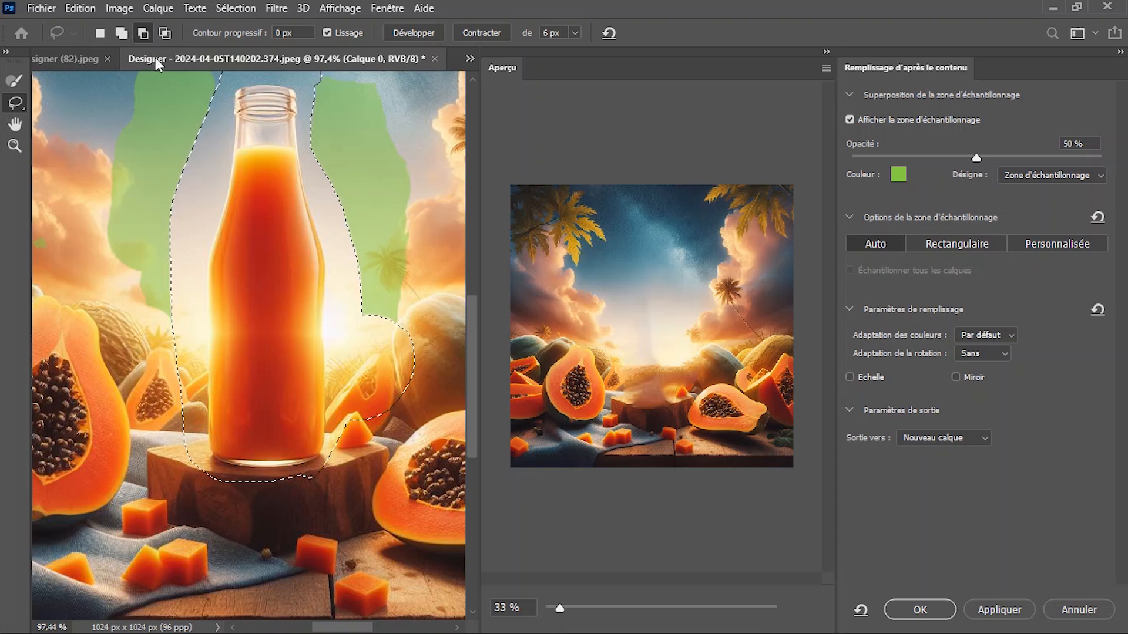
mouse_move(329, 144)
mouse_down()
mouse_move(354, 338)
mouse_move(327, 408)
mouse_move(339, 447)
mouse_move(428, 420)
mouse_move(458, 345)
mouse_move(405, 201)
mouse_move(330, 146)
mouse_up()
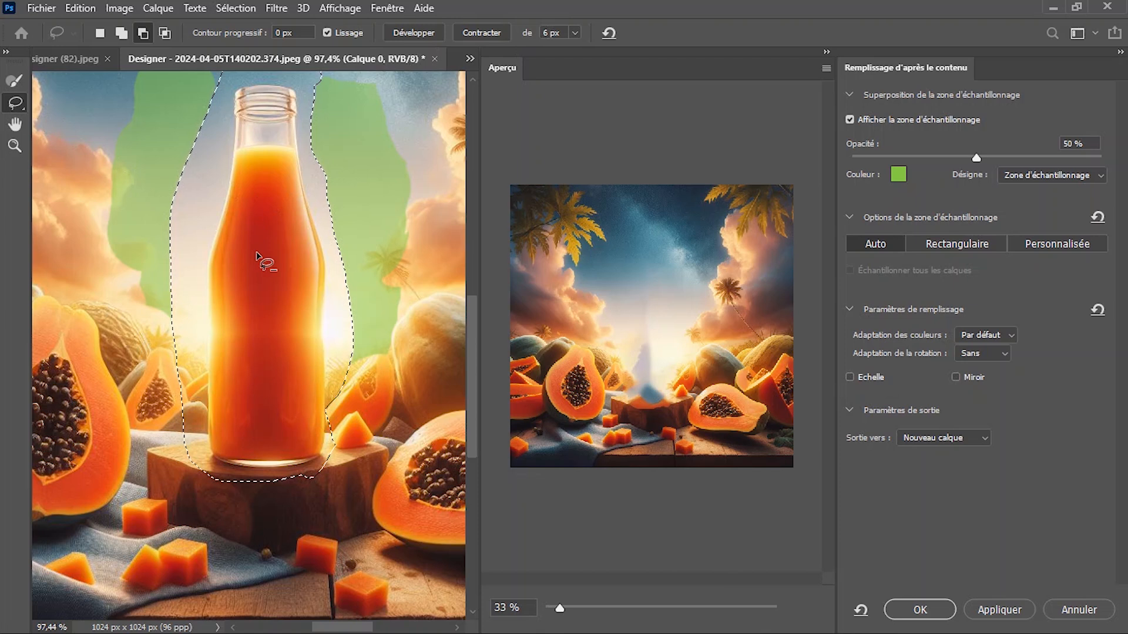
- Hide the sampling-area overlay to view the bare image around the bottle, and show the overlay again
click(14, 124)
drag(244, 212, 171, 205)
drag(264, 481, 231, 391)
scroll(233, 237, down, 3)
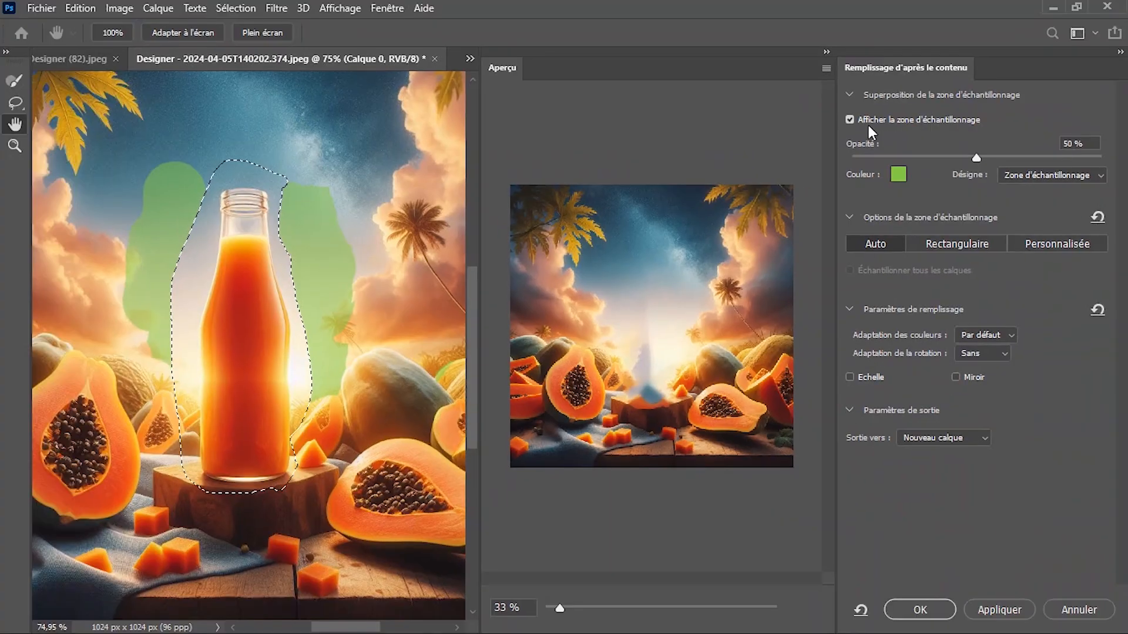
click(754, 97)
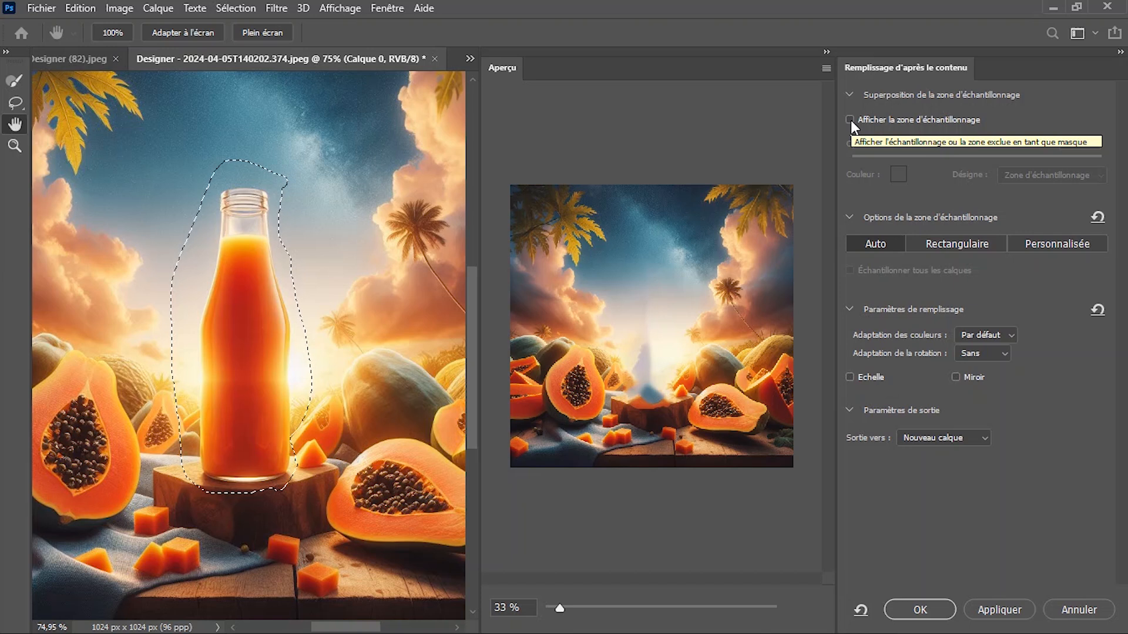
click(849, 120)
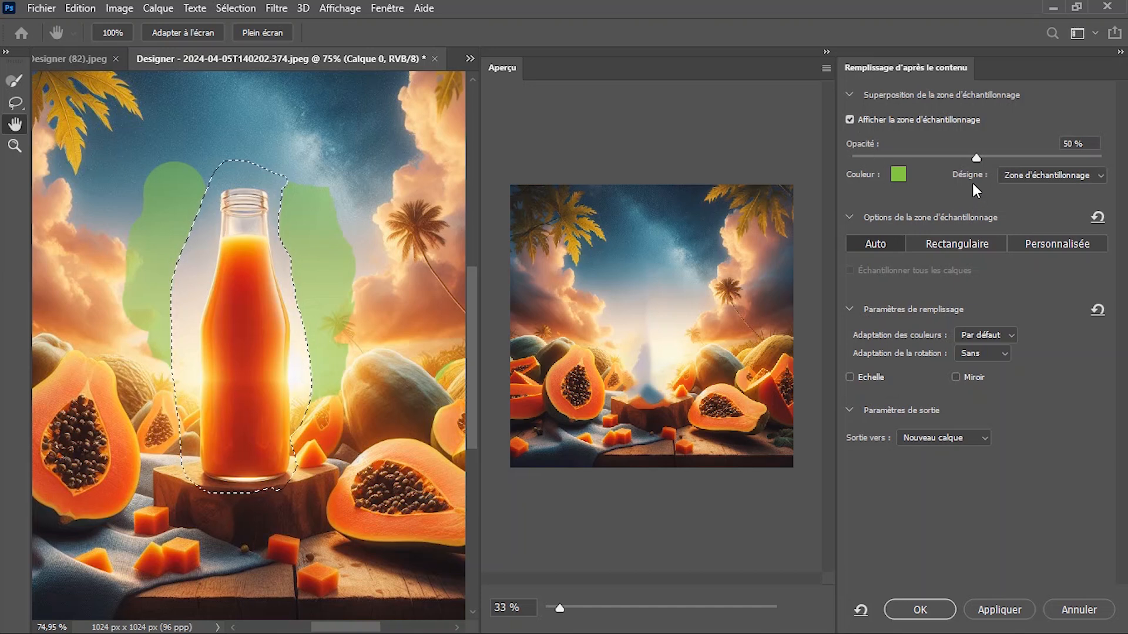
- Try the overlay opacity adjustment and a purple overlay colour (#b100f3) for the sampling area, and cancel the colour change
drag(919, 162, 976, 167)
click(900, 176)
drag(656, 245, 654, 182)
click(683, 143)
drag(705, 147, 710, 192)
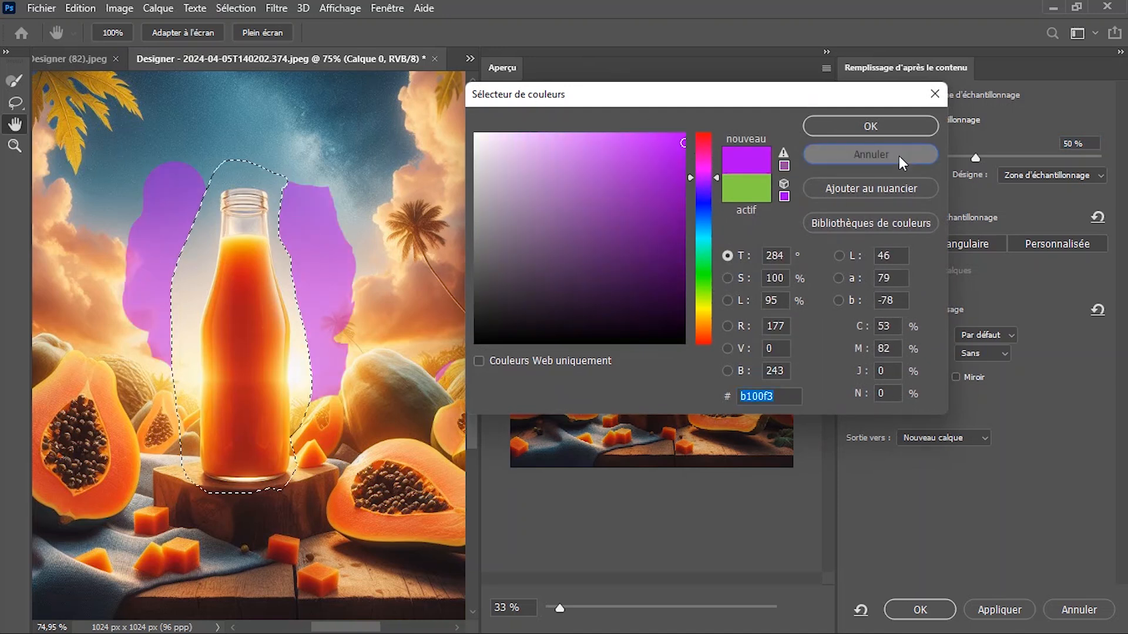
click(899, 156)
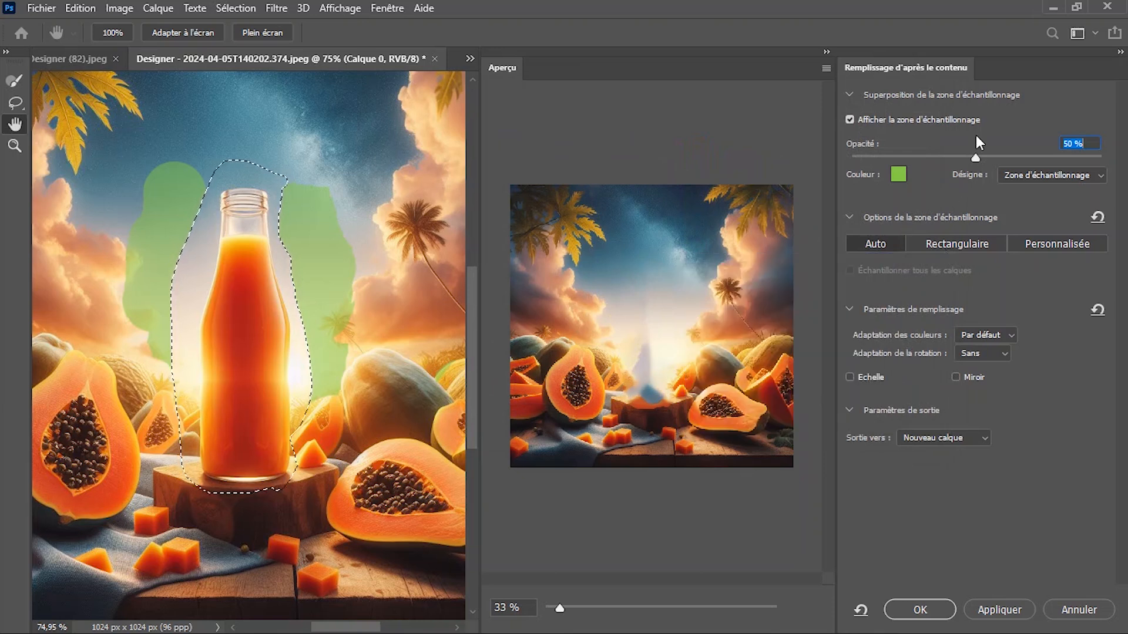
- Switch the overlay to mark the excluded area (Zone exclue), and return it to Zone d'échantillonnage
click(1048, 175)
click(1031, 200)
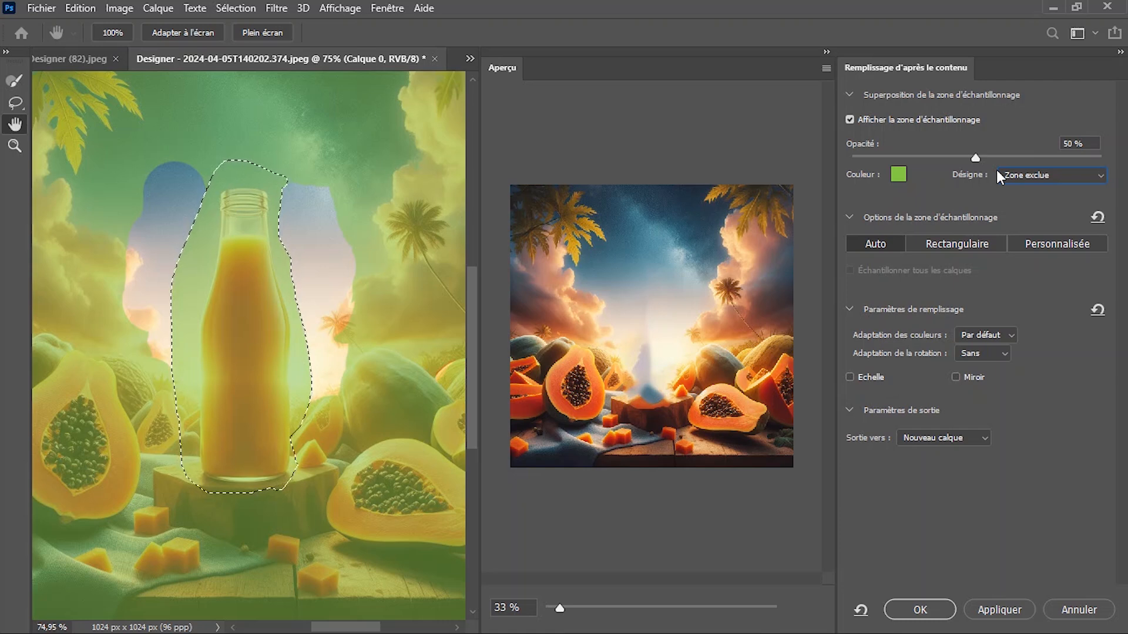
click(1024, 179)
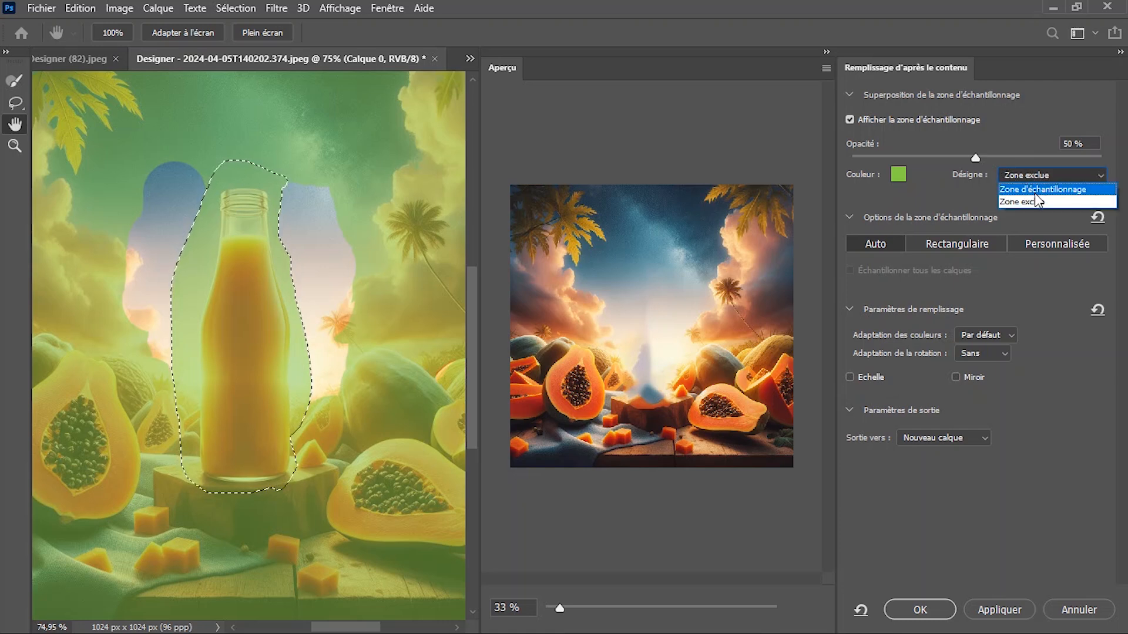
click(1035, 193)
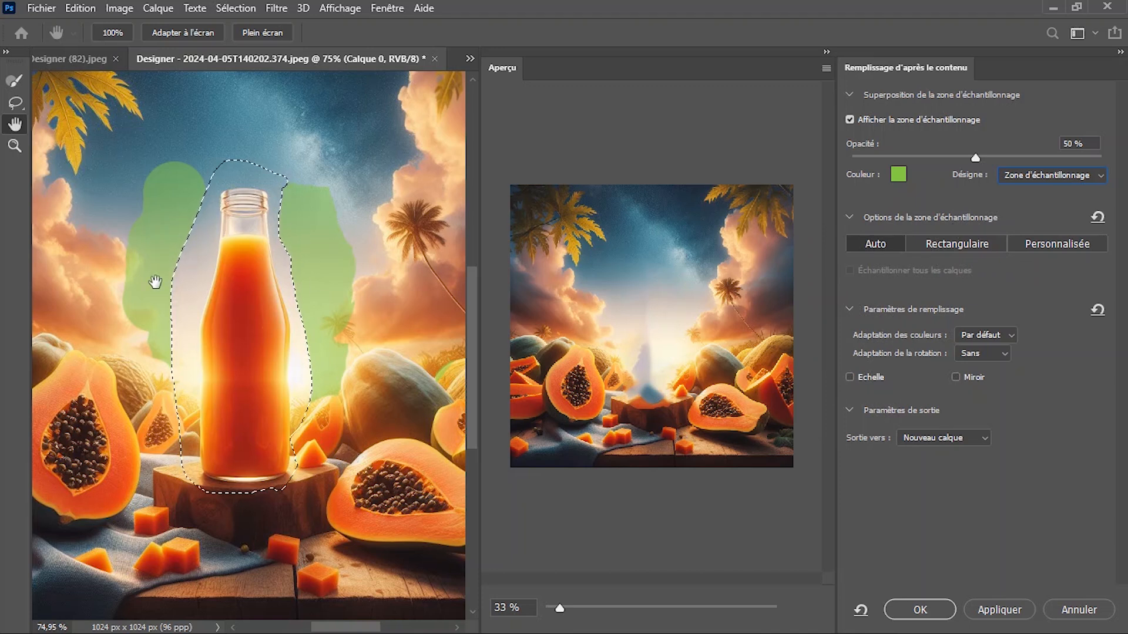
- Try the Rectangulaire sampling area option and examine its coverage over the whole image
click(954, 247)
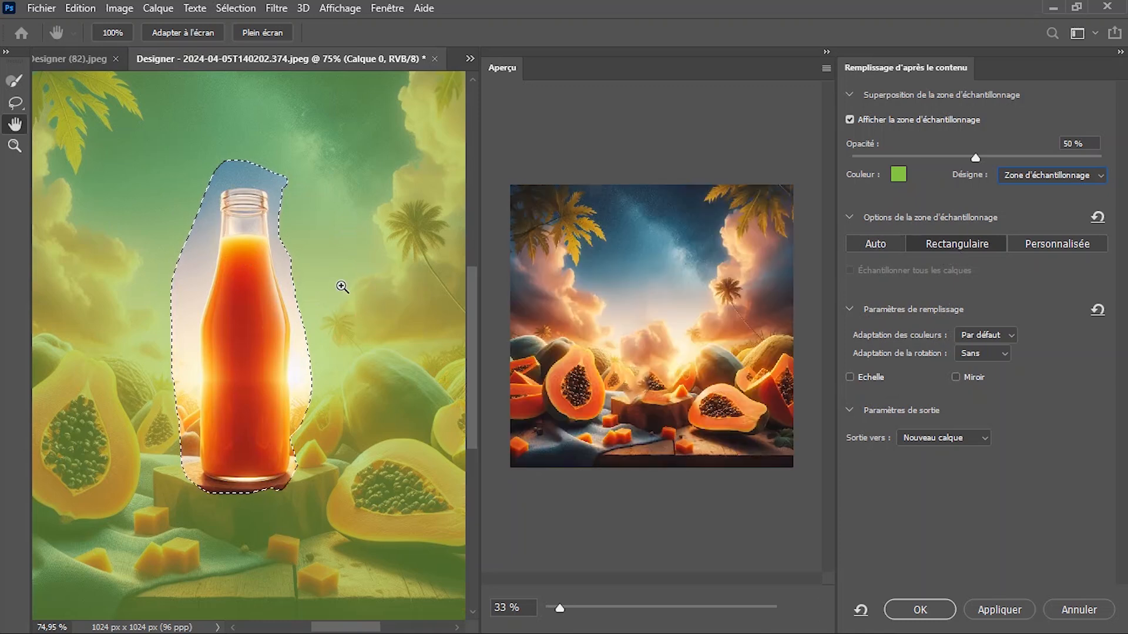
key(ctrl+minus)
key(ctrl+minus)
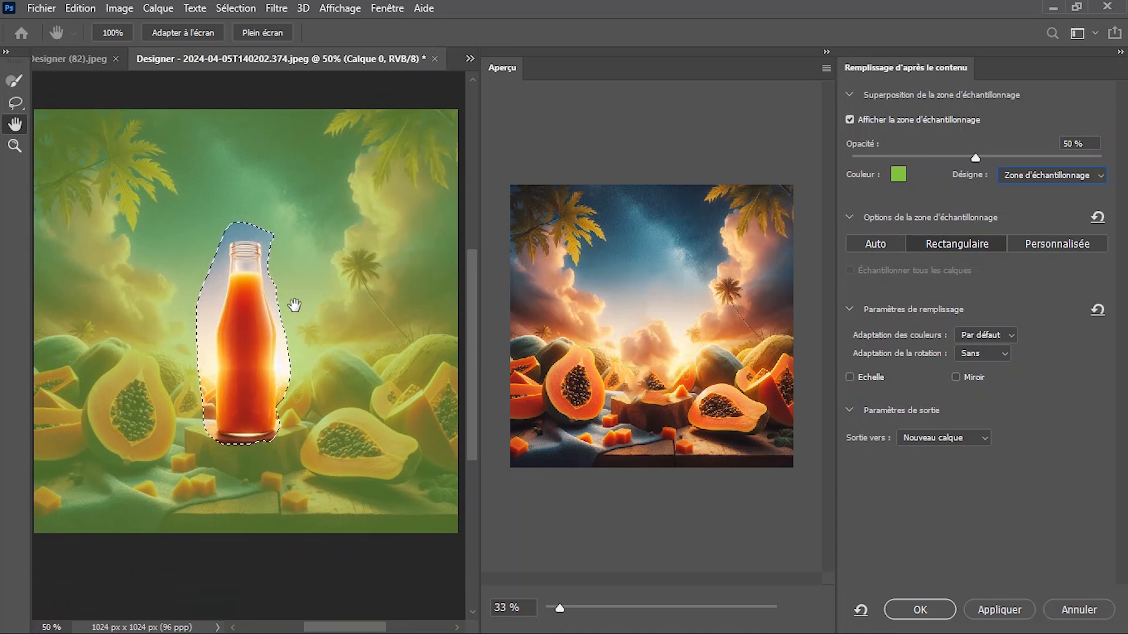
- Change the sampling area to Personnalisée and paint sky and horizon strips along both sides of the bottle with the 102 px sampling brush
click(1065, 244)
click(572, 264)
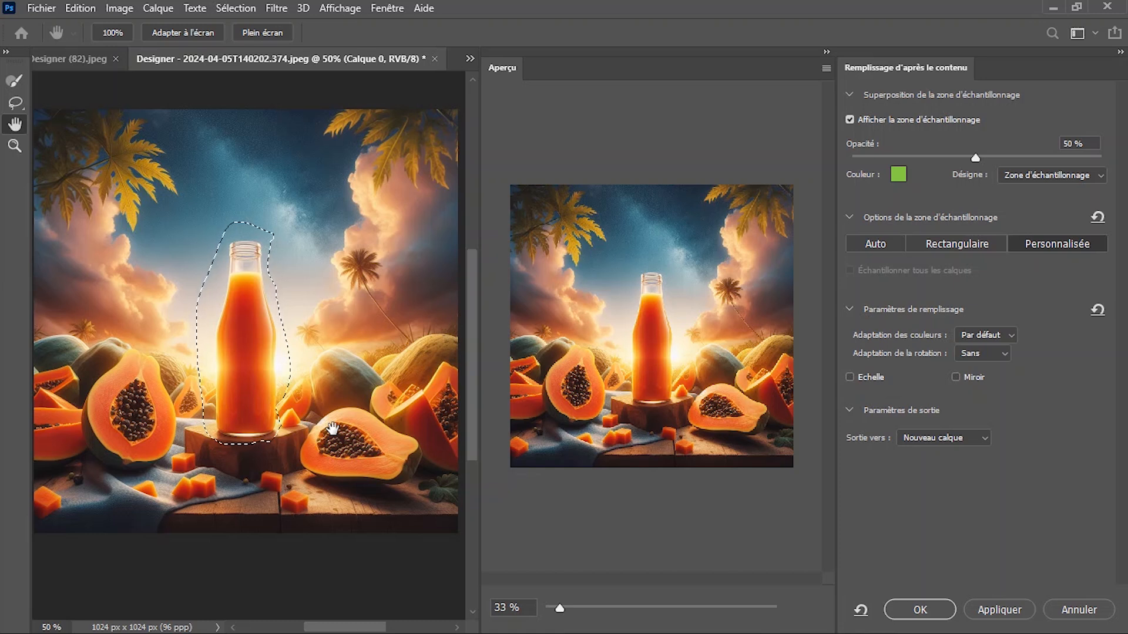
click(15, 81)
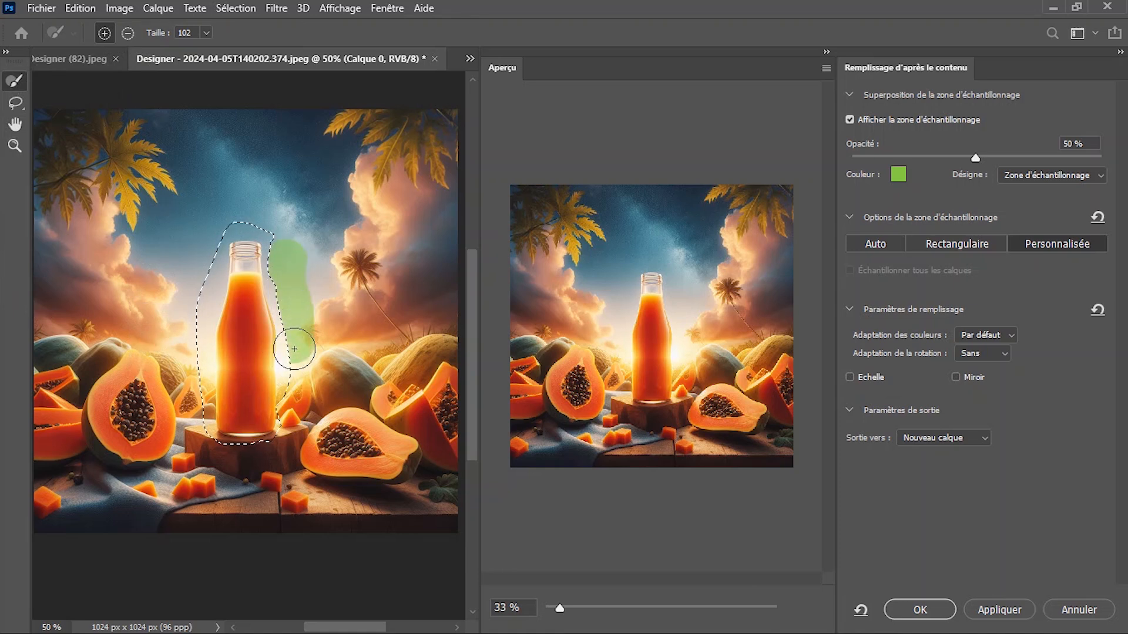
mouse_move(208, 243)
mouse_down()
mouse_move(184, 282)
mouse_move(188, 378)
mouse_move(204, 395)
mouse_up()
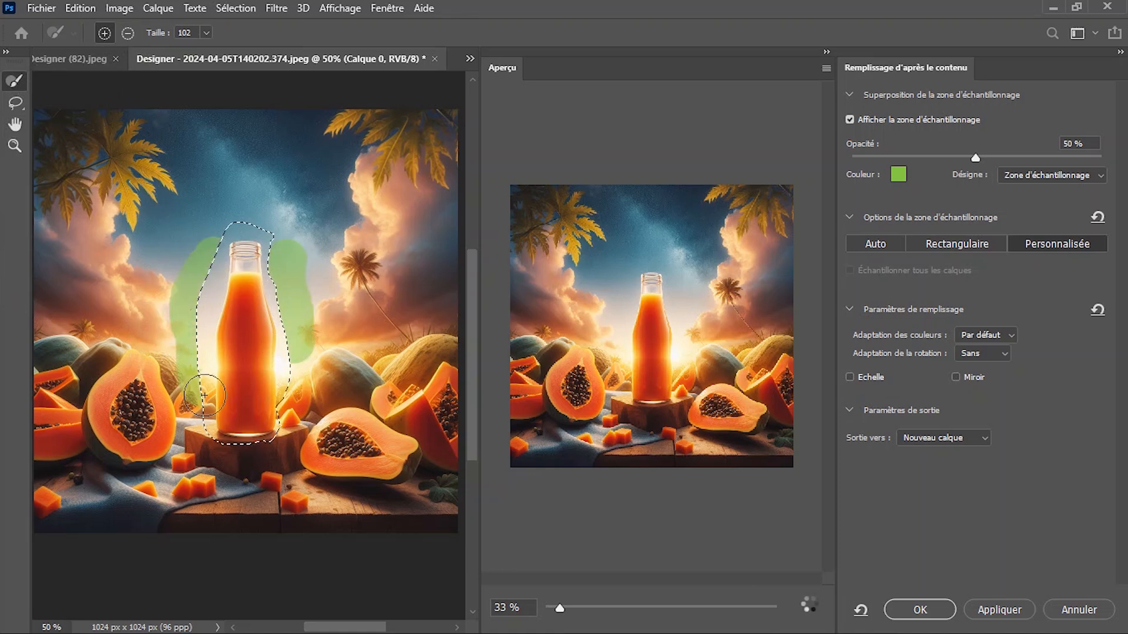
mouse_move(282, 329)
mouse_down()
mouse_move(290, 253)
mouse_move(286, 372)
mouse_up()
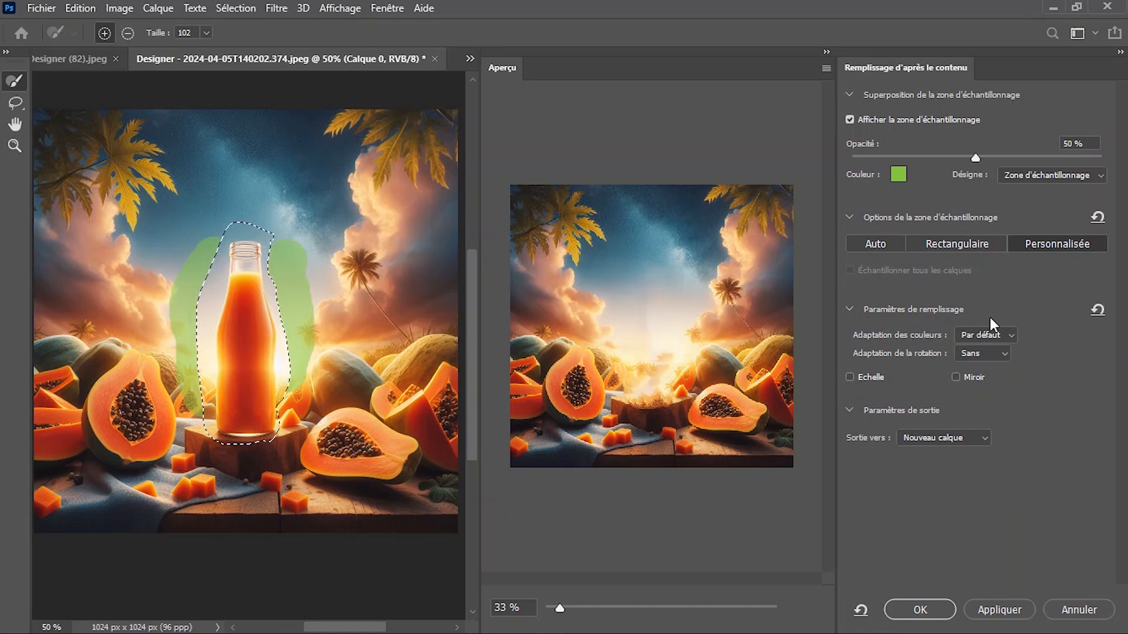
- Set the fill's colour adaptation to Elevée and its rotation adaptation to Moyenne
click(997, 334)
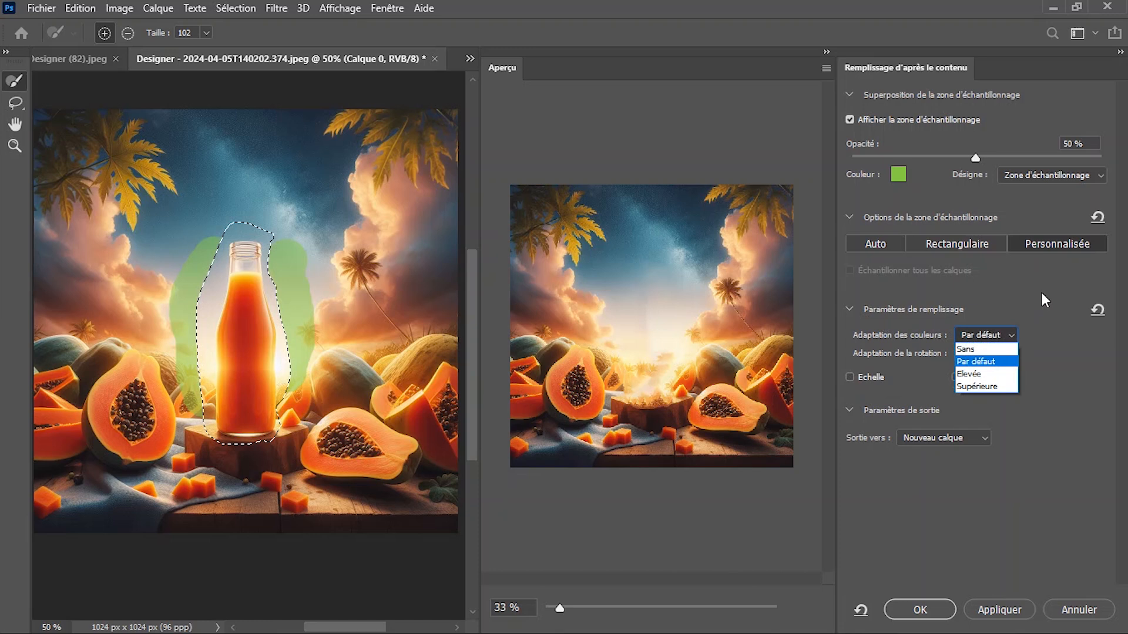
click(985, 375)
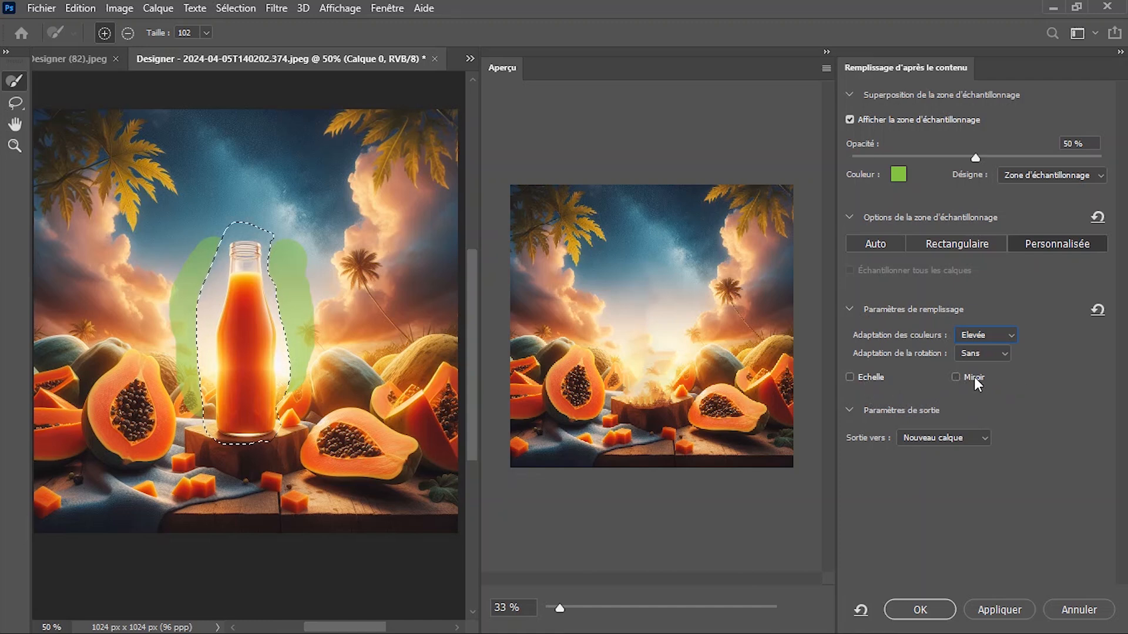
click(984, 356)
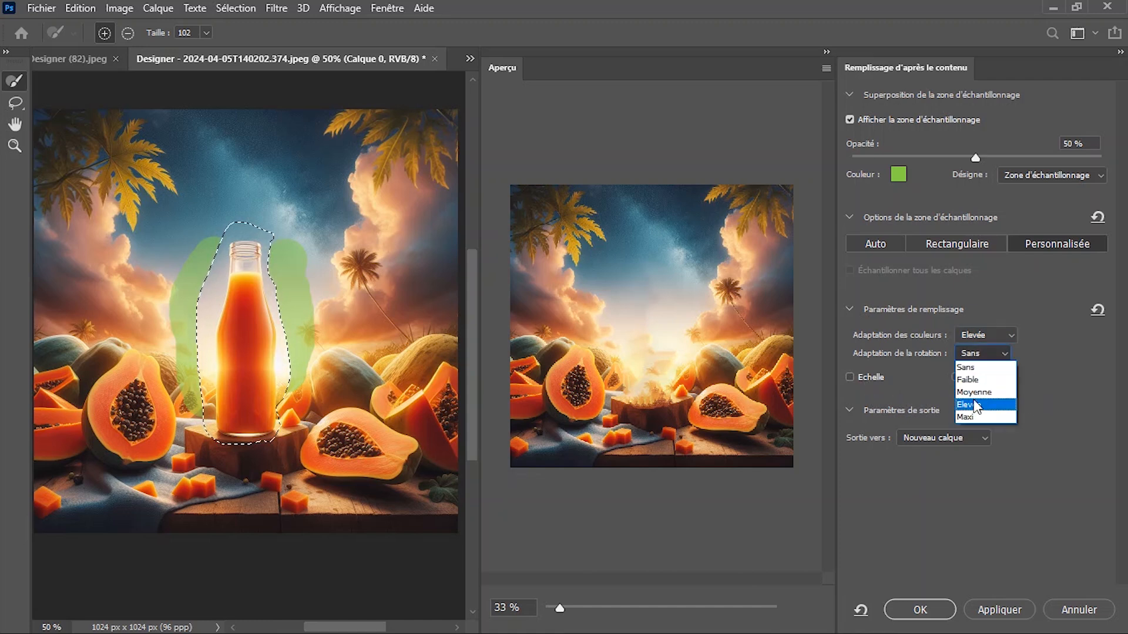
click(1039, 358)
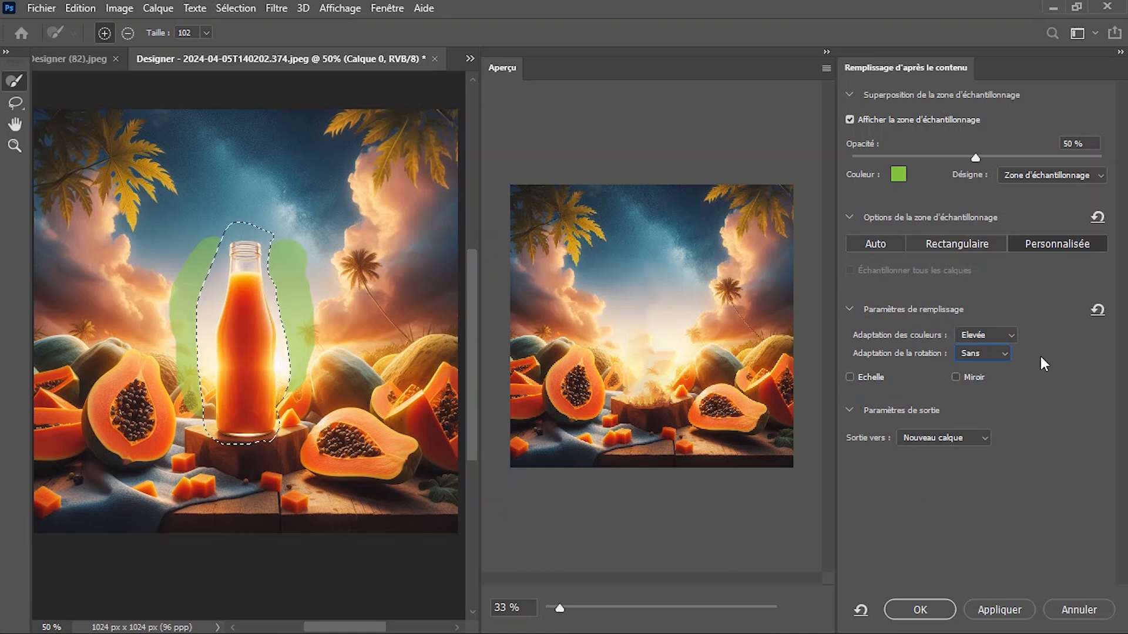
click(971, 352)
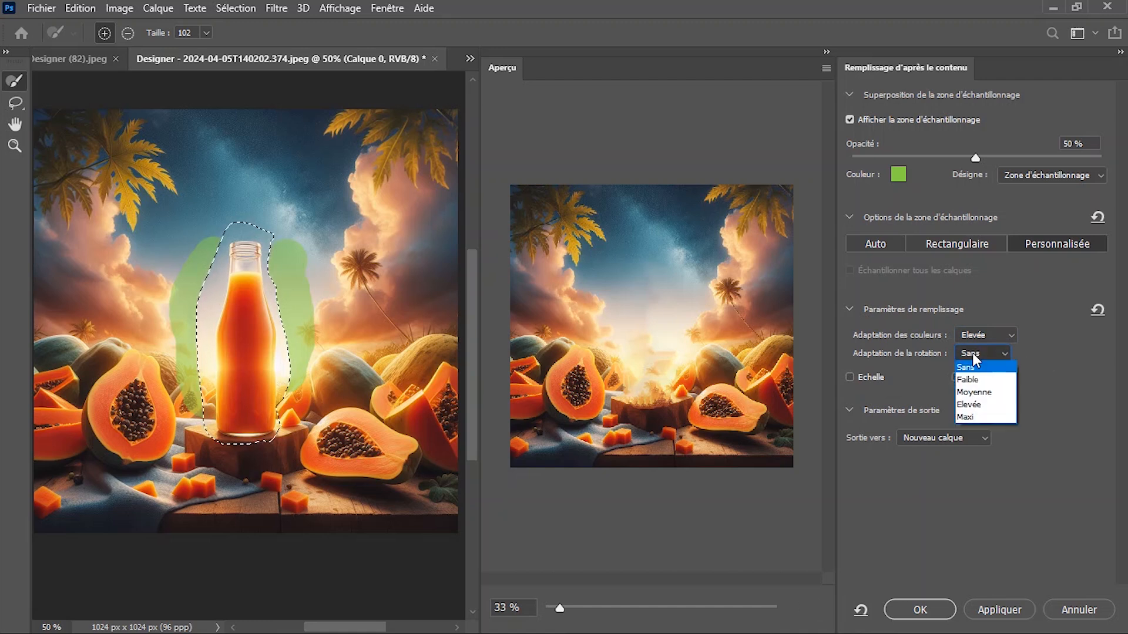
click(973, 392)
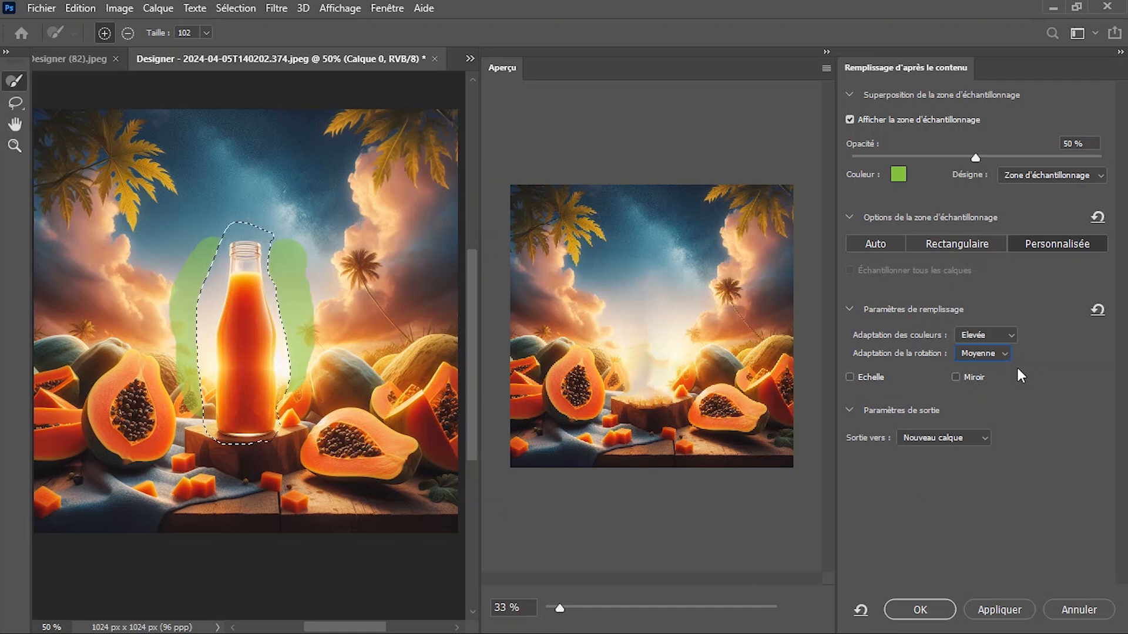
- Output the content-aware fill to a new layer (Nouveau calque), apply it, and deselect the bottle area
click(968, 436)
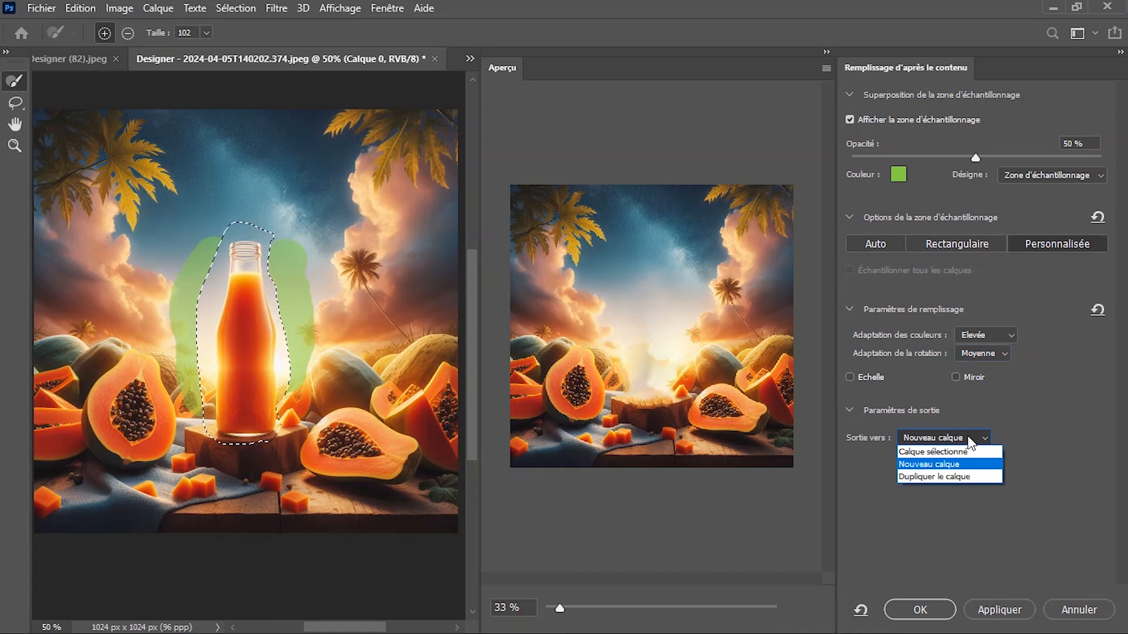
click(923, 465)
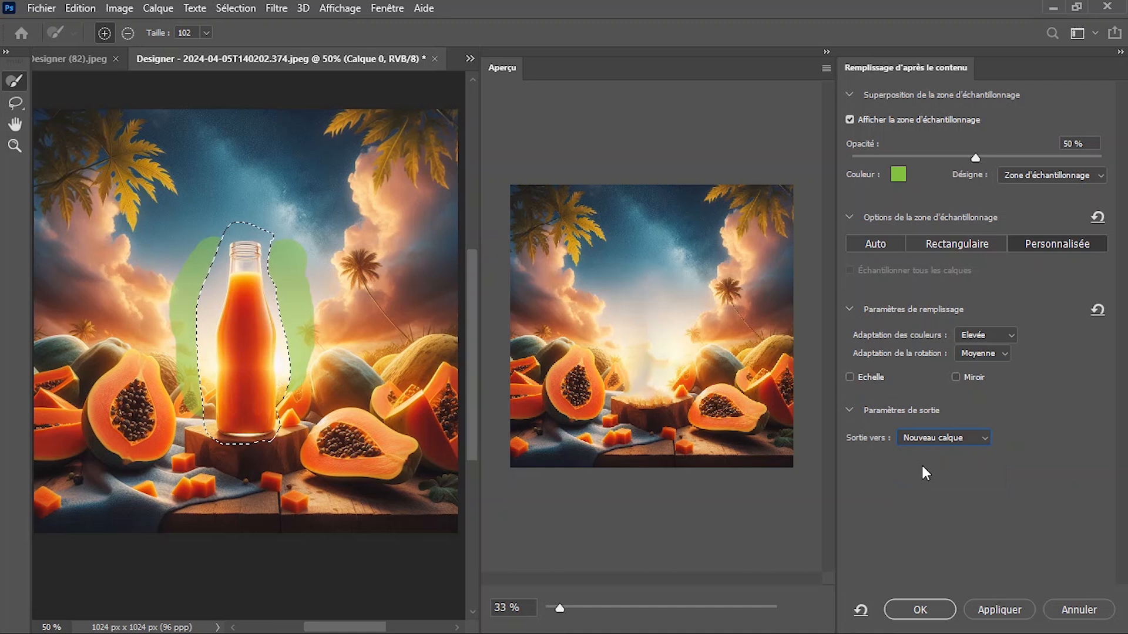
click(928, 604)
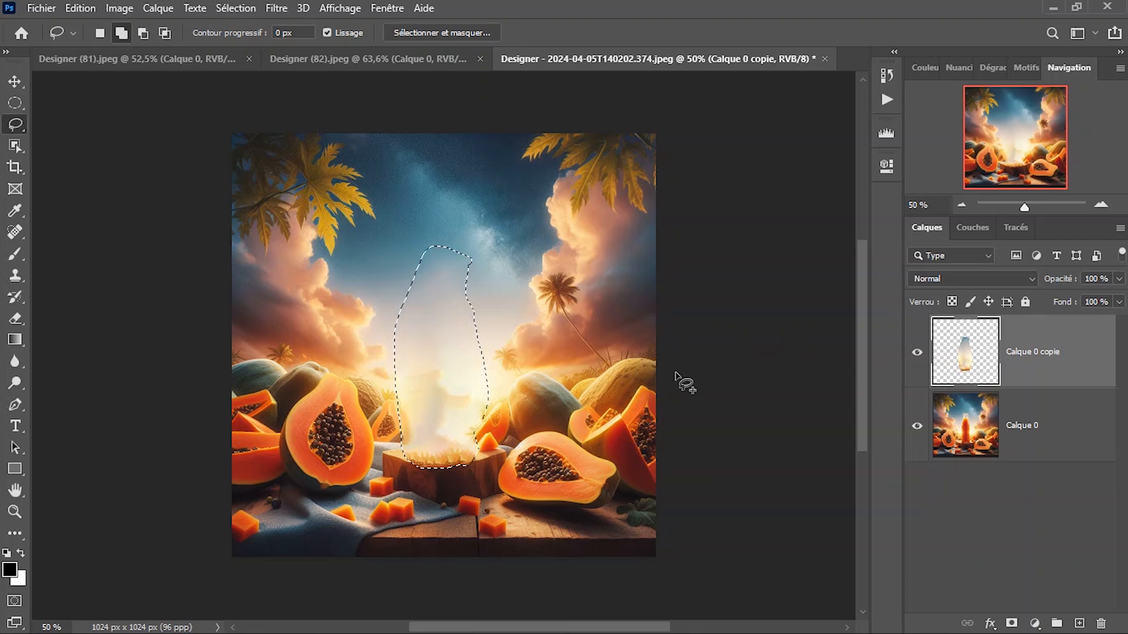
click(620, 377)
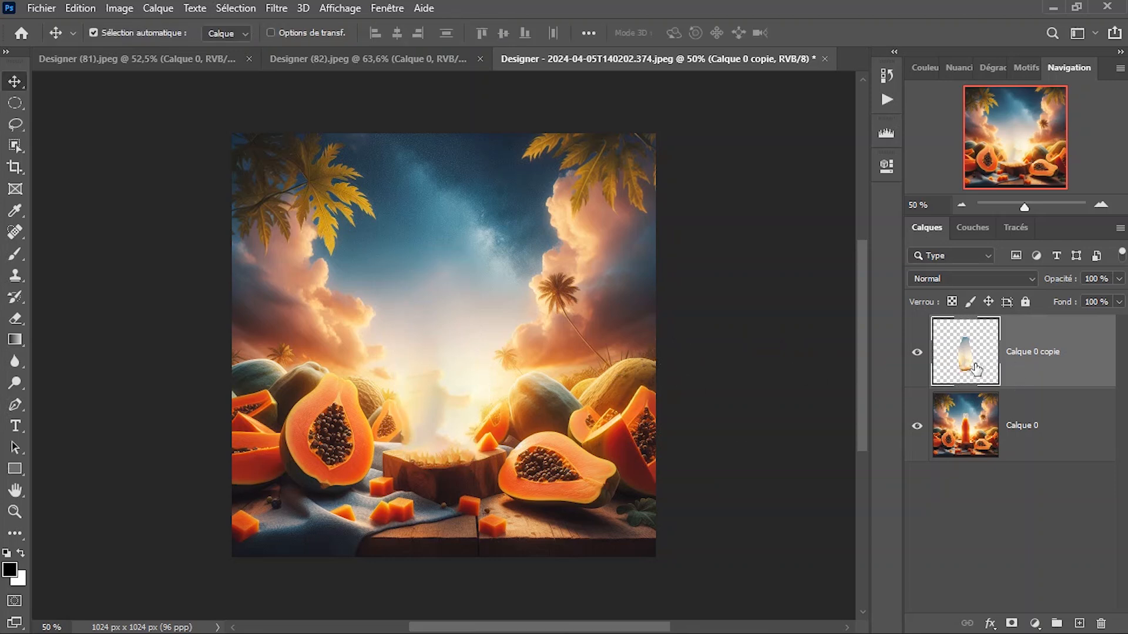
- Toggle the visibility of the fill layer and the original layer to compare the scene with and without the bottle
click(919, 370)
click(920, 370)
click(919, 370)
click(918, 371)
click(918, 371)
click(918, 371)
click(918, 371)
click(918, 370)
click(918, 371)
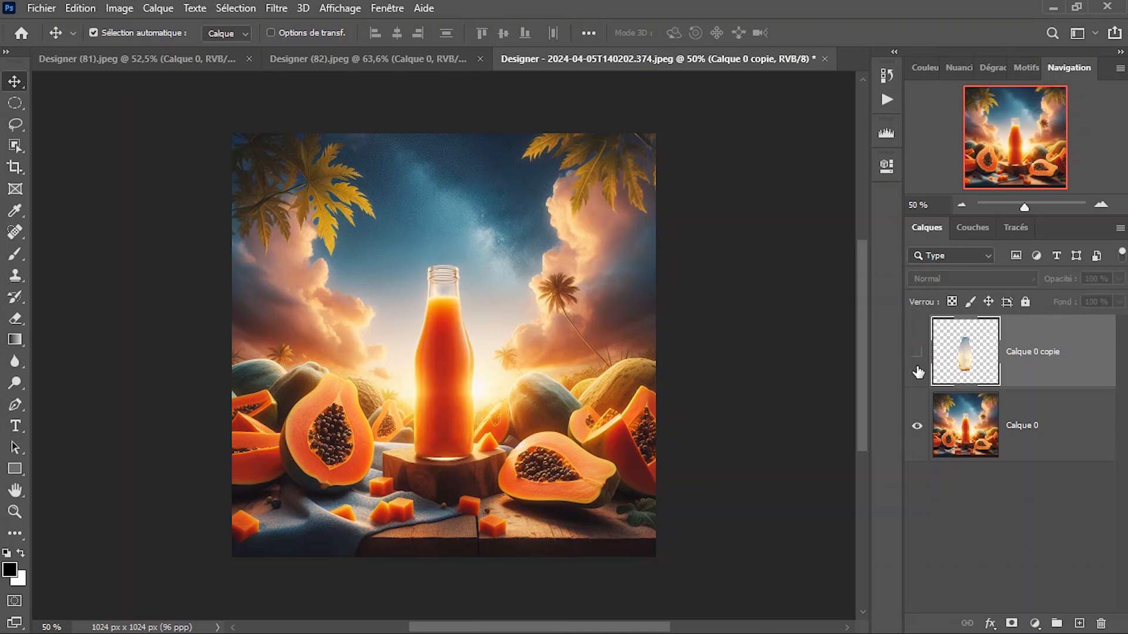
click(918, 371)
click(918, 370)
click(918, 370)
click(917, 426)
click(917, 426)
click(917, 353)
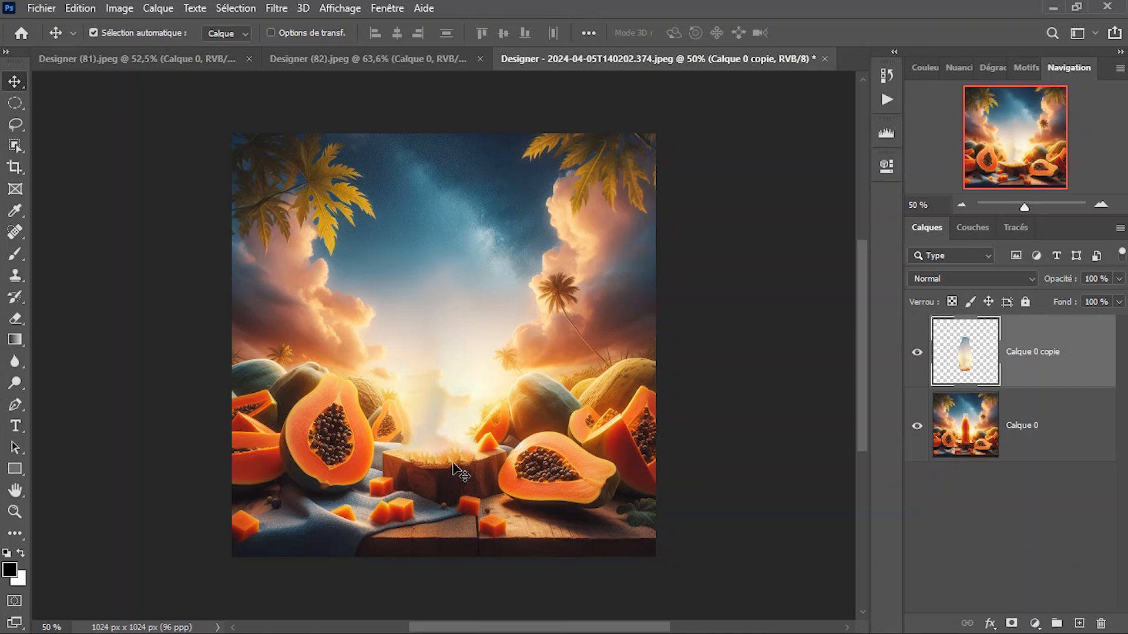
- Place the bottle image IMG-20240720-WA0027.png from the desktop (Bureau) into the papaya scene as an embedded layer
scroll(452, 382, up, 2)
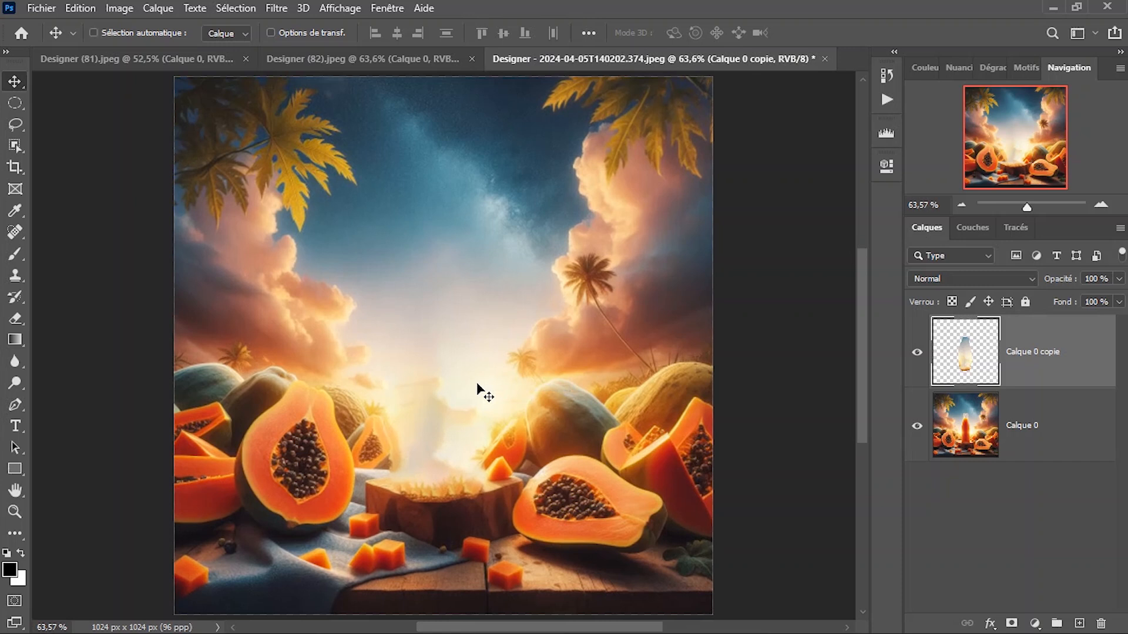
key(ctrl+shift+p)
click(411, 199)
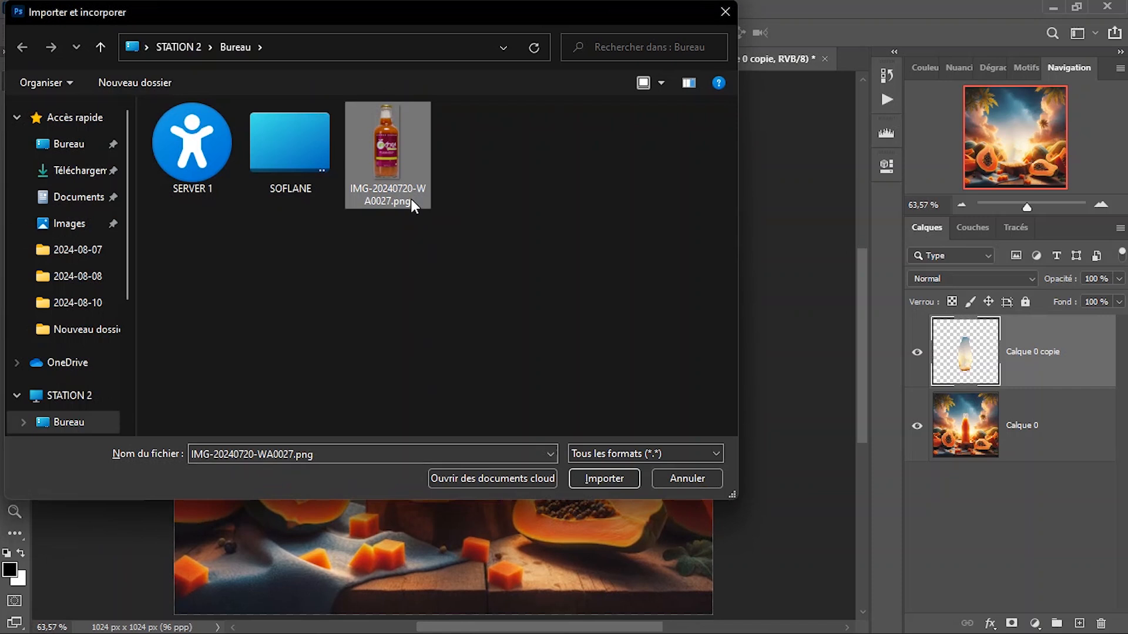
double_click(413, 167)
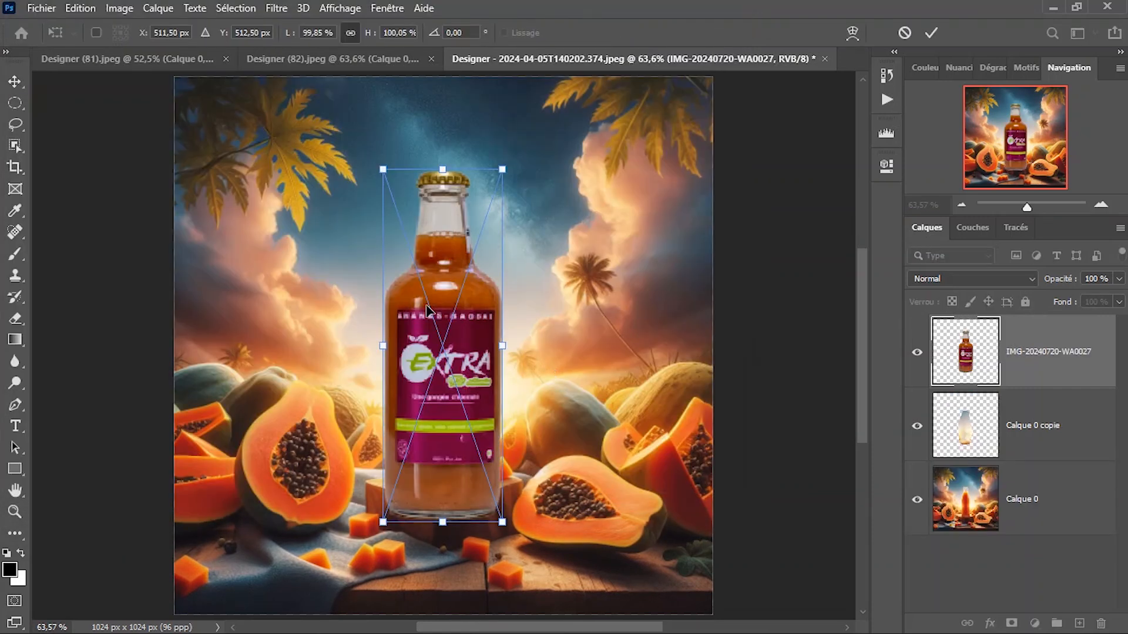
- Scale the placed bottle down proportionally, stand it on the wooden stump, and apply the transformation
drag(443, 169, 443, 258)
mouse_move(451, 386)
mouse_down()
mouse_move(453, 335)
mouse_move(449, 368)
mouse_up()
drag(441, 238, 441, 289)
mouse_move(441, 383)
mouse_down()
mouse_move(443, 348)
mouse_move(444, 387)
mouse_up()
key(Return)
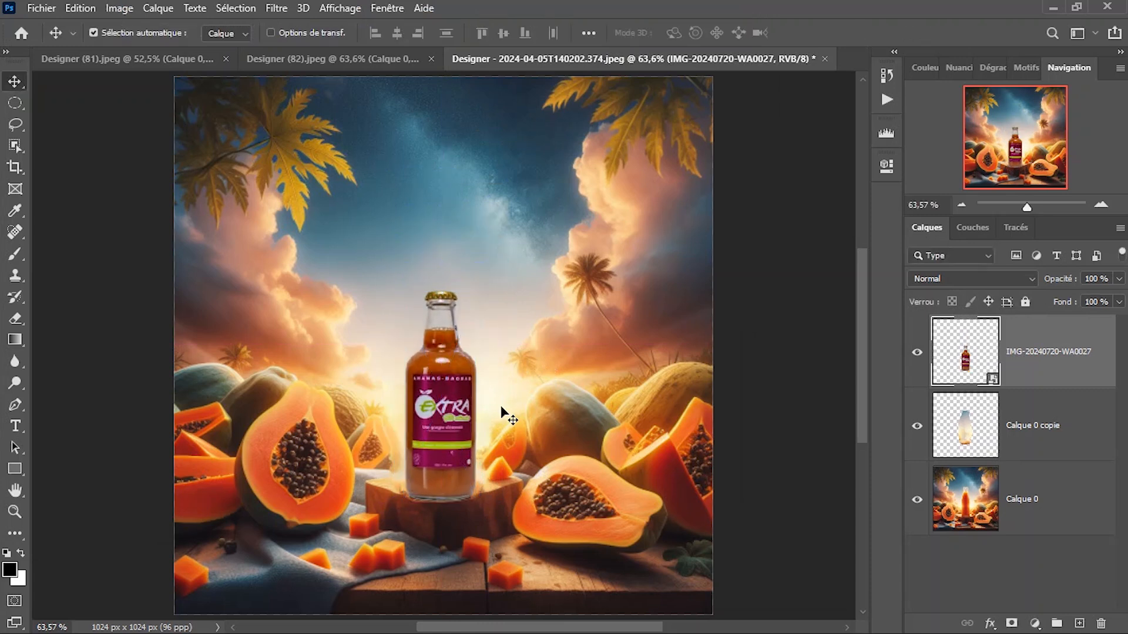
- Nudge the bottle slightly up and to the right to centre it on the wooden stump
right_click(460, 422)
click(493, 433)
key(Up)
key(Up)
key(Up)
key(Right)
key(Right)
key(Right)
key(Right)
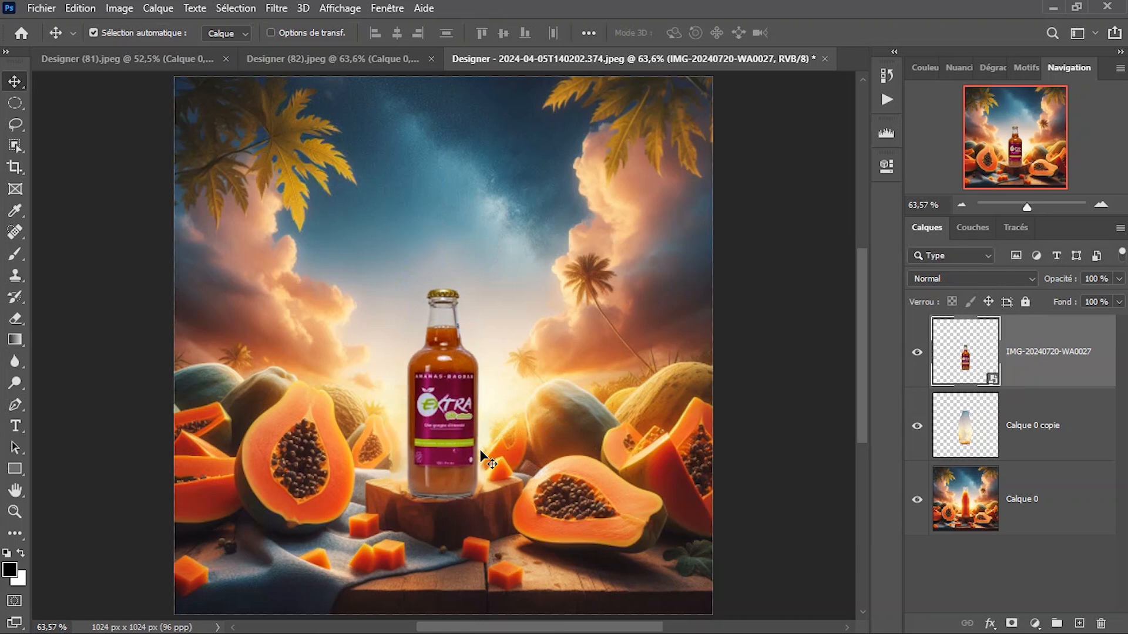
- Draw a thin horizontal elliptical selection in the sky beside the bottle cap and fill it with black on a new layer
key(m)
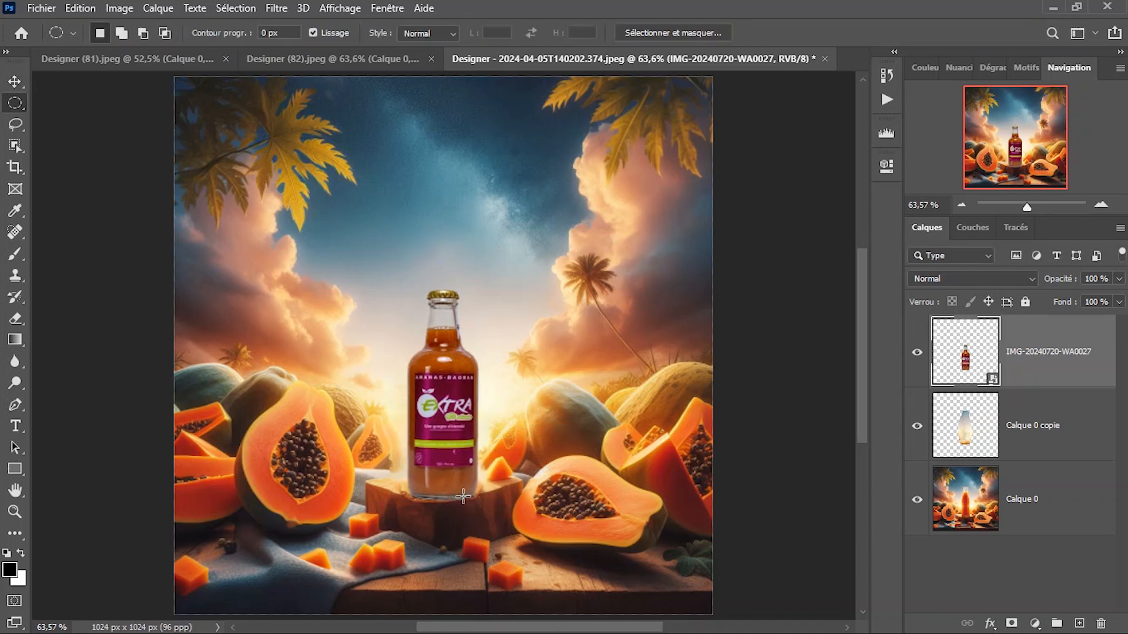
key(shift+m)
drag(282, 253, 431, 265)
key(ctrl+shift+n)
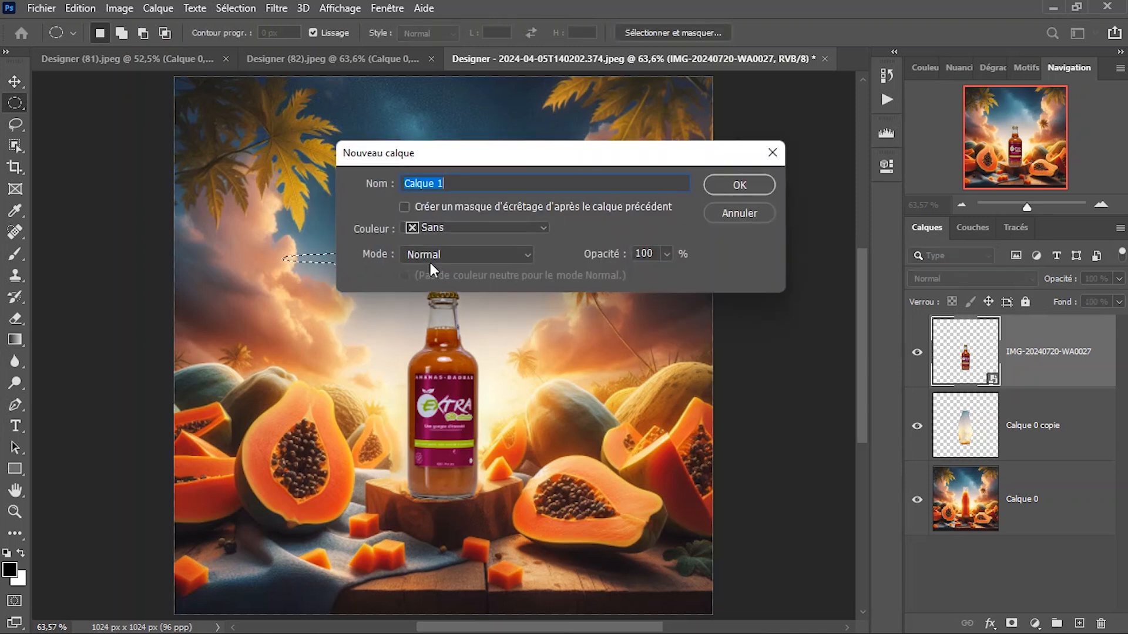
key(Return)
key(g)
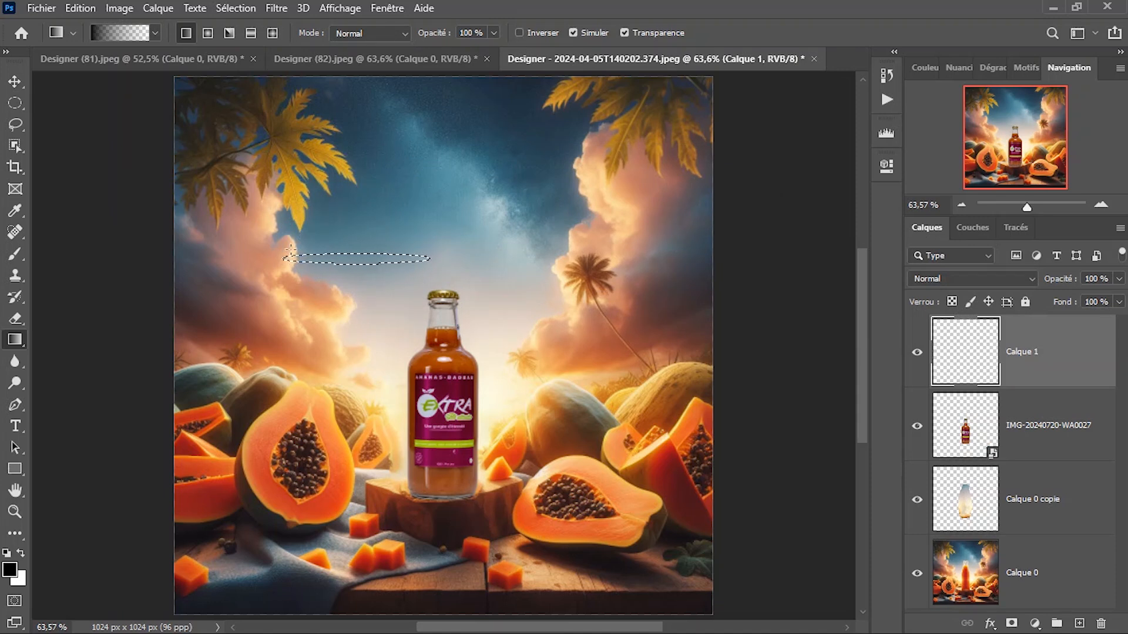
key(shift+g)
click(316, 257)
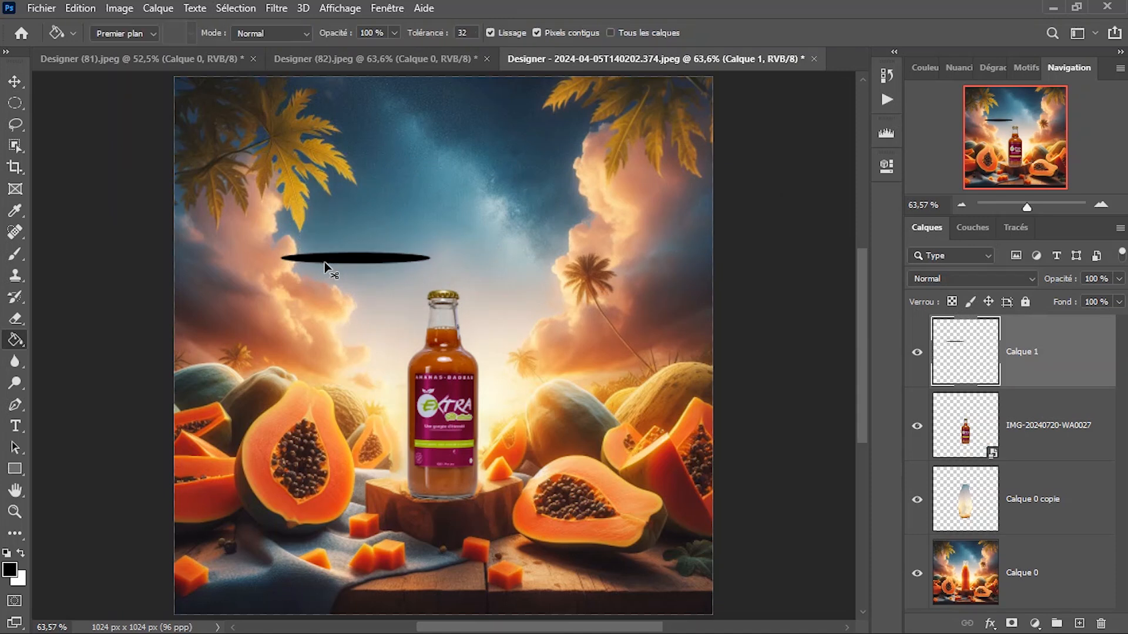
- Move the black ellipse under the bottle's base and place its layer below the bottle layer
key(v)
drag(378, 273, 464, 512)
drag(1080, 368, 1057, 458)
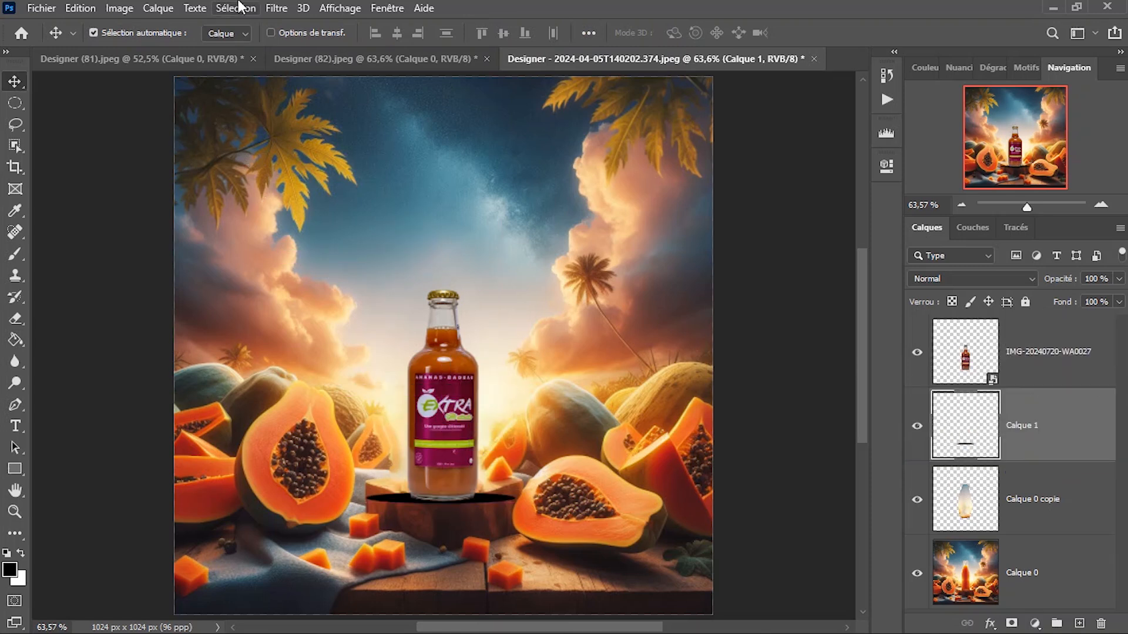
- Soften the black ellipse with a Gaussian blur (Flou gaussien) and shrink it to about the width of the bottle's base
click(274, 8)
mouse_move(412, 241)
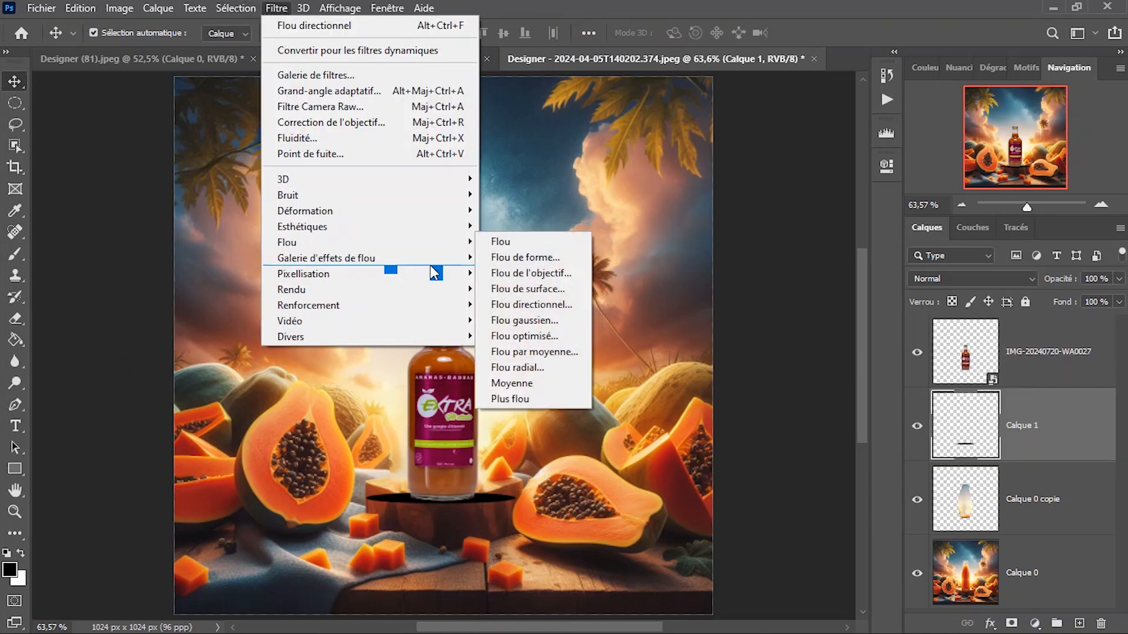
click(533, 321)
click(818, 149)
key(ctrl+t)
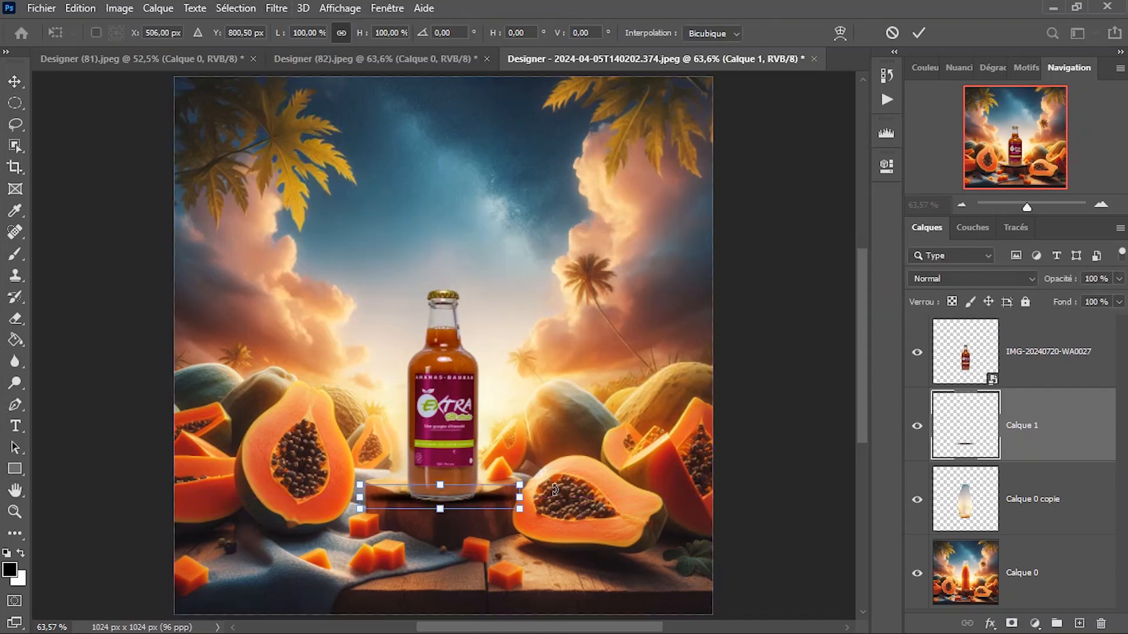
drag(519, 484, 457, 497)
key(Return)
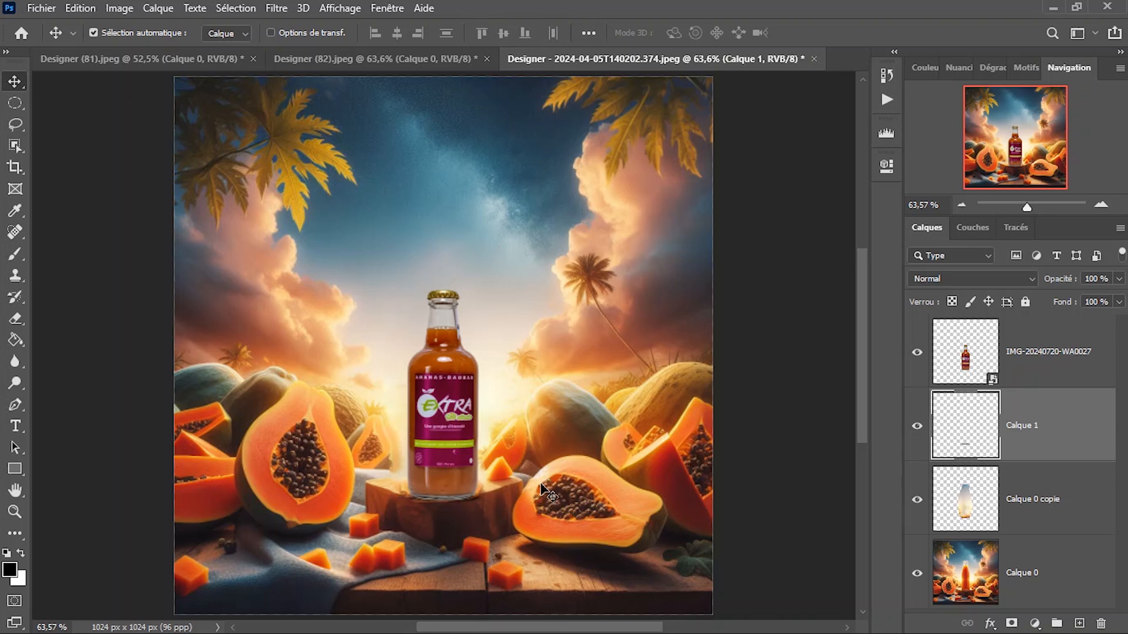
- Blur the shadow again with a 4,3-pixel Gaussian blur and stretch its height to about 172 %
click(268, 10)
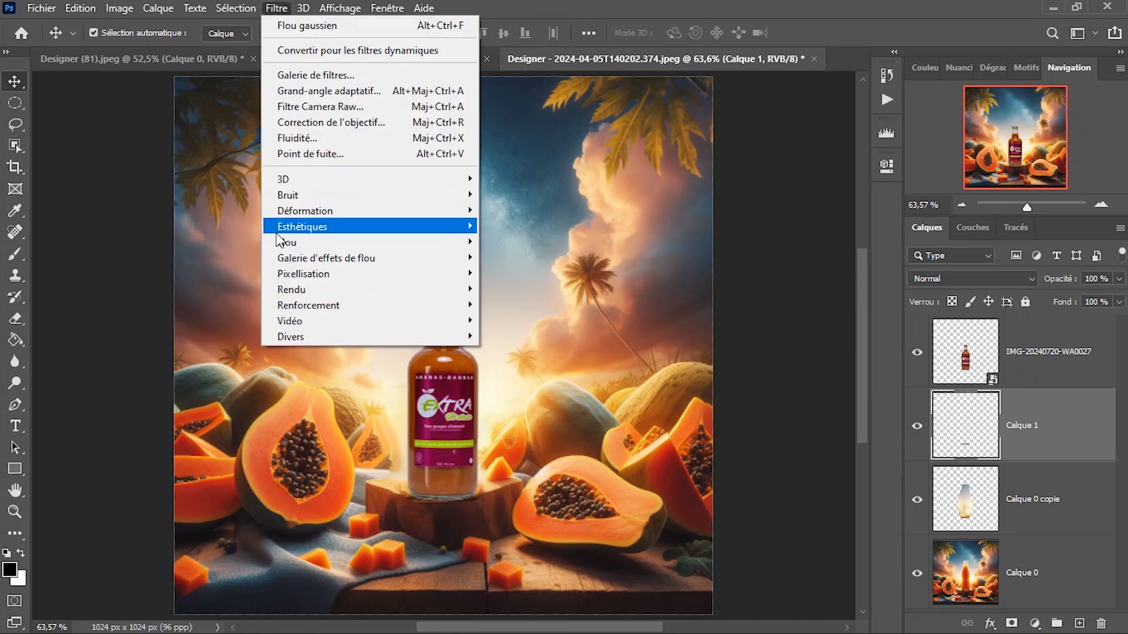
mouse_move(422, 243)
click(550, 321)
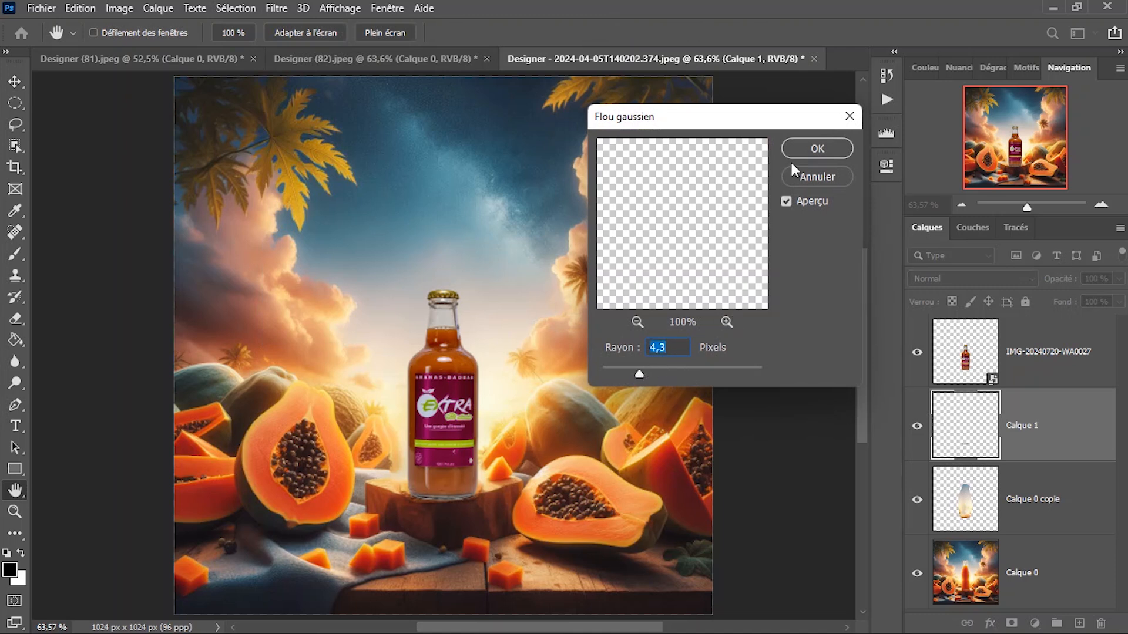
click(815, 149)
key(ctrl+t)
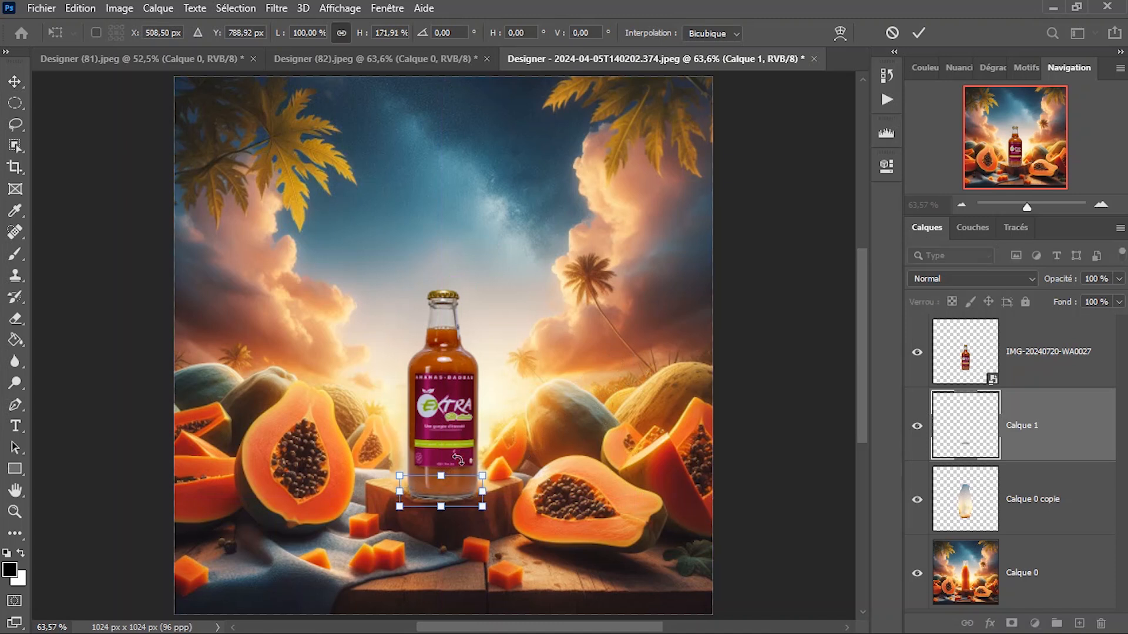
key(Return)
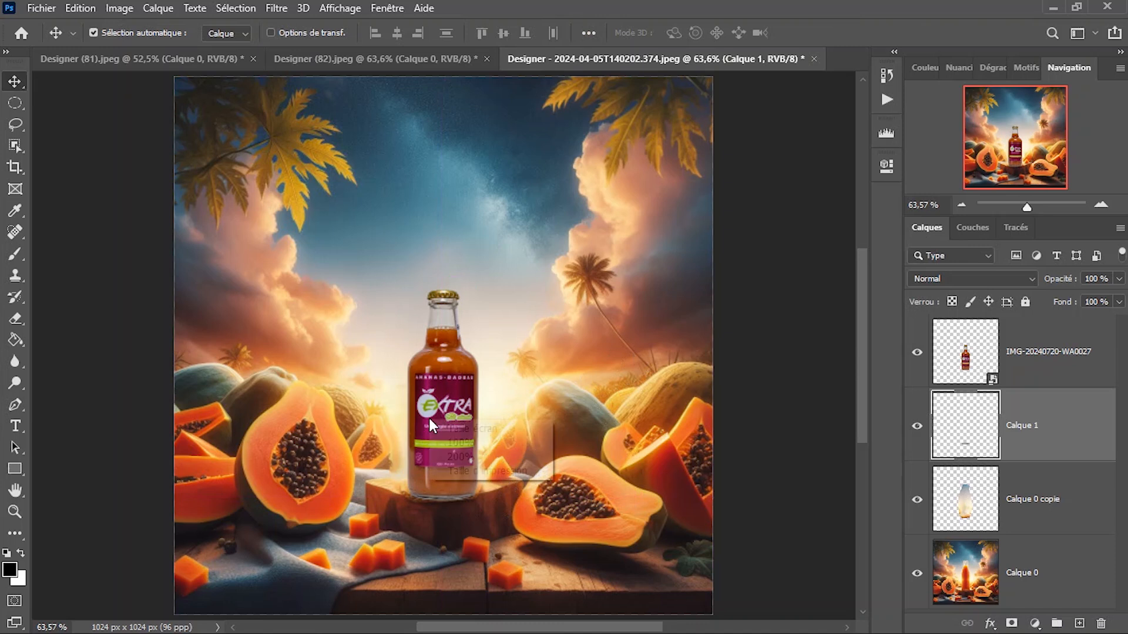
- Select the bottle layer, nudge the bottle upward, and reposition it slightly so its base sits on the shadow
click(445, 446)
key(Up)
key(Up)
key(Up)
key(Up)
key(Up)
key(Up)
key(Up)
key(Up)
key(Up)
key(Up)
drag(445, 450, 444, 454)
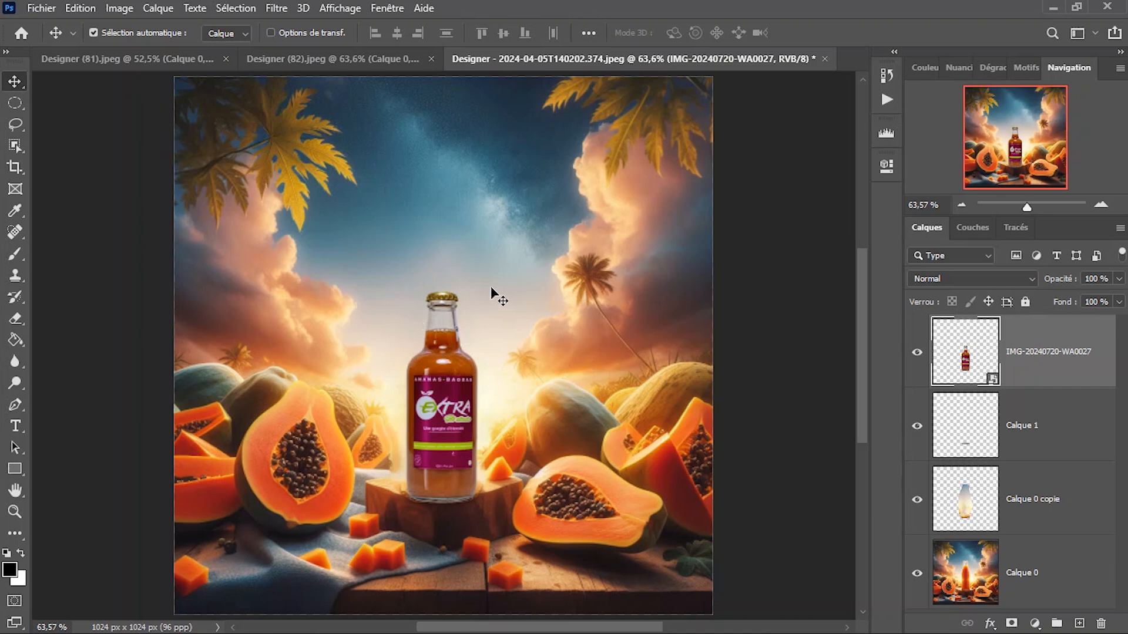
- Switch to the Designer (81).jpeg document and lasso the woman with her staff down to the top of the rock
click(192, 61)
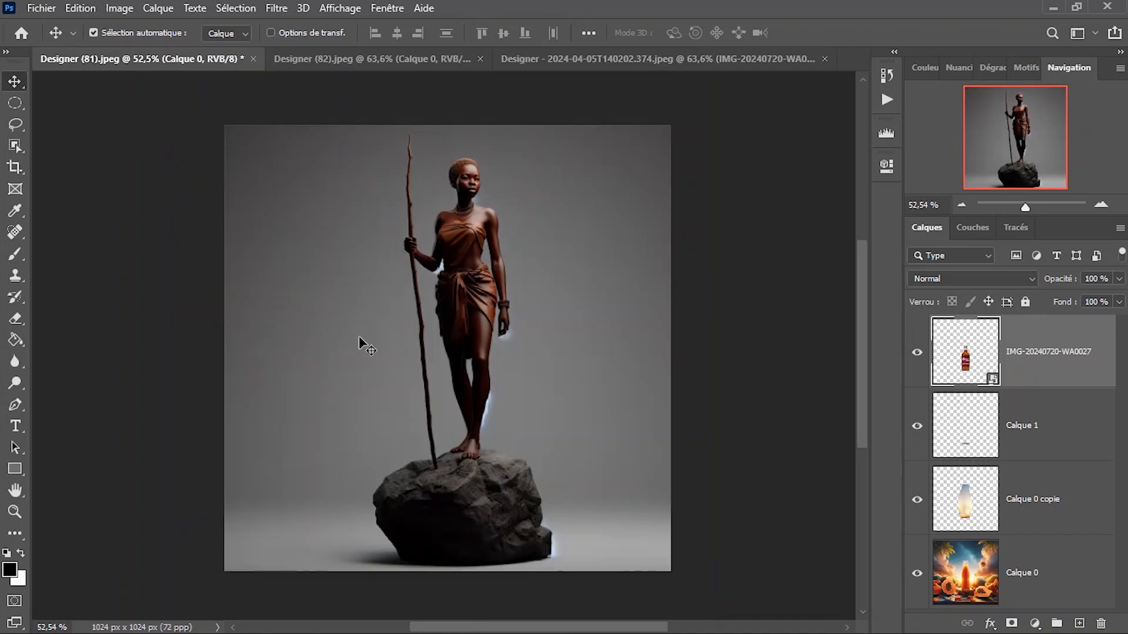
right_click(467, 294)
click(492, 303)
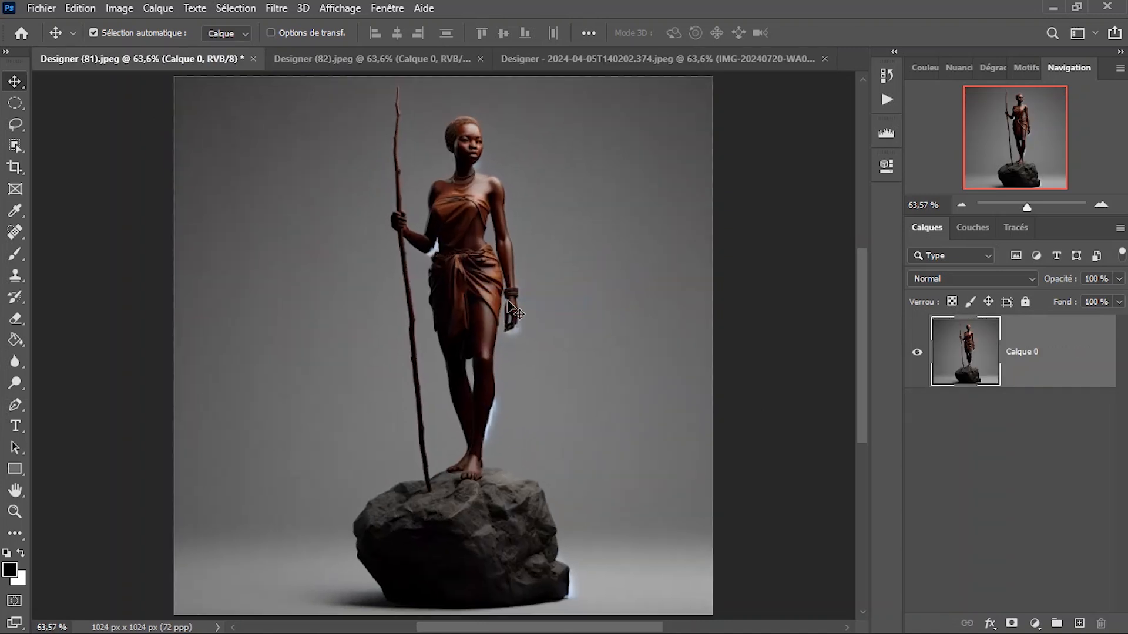
key(l)
mouse_move(521, 112)
mouse_down()
mouse_move(544, 216)
mouse_move(517, 408)
mouse_move(481, 479)
mouse_move(414, 488)
mouse_up()
click(527, 426)
mouse_move(489, 106)
mouse_down()
mouse_move(494, 150)
mouse_move(535, 235)
mouse_move(539, 333)
mouse_move(488, 491)
mouse_move(410, 500)
mouse_move(368, 310)
mouse_move(350, 104)
mouse_move(380, 78)
mouse_move(491, 109)
mouse_up()
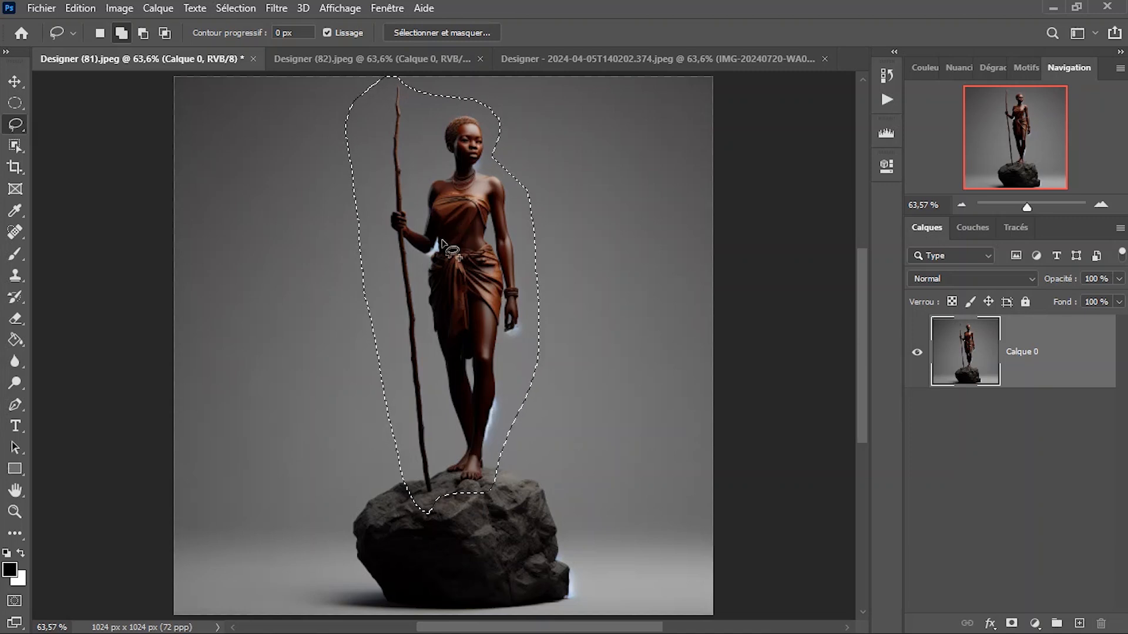
- Start a content-aware fill (Remplissage d'après le contenu) for the selected woman and staff
click(80, 8)
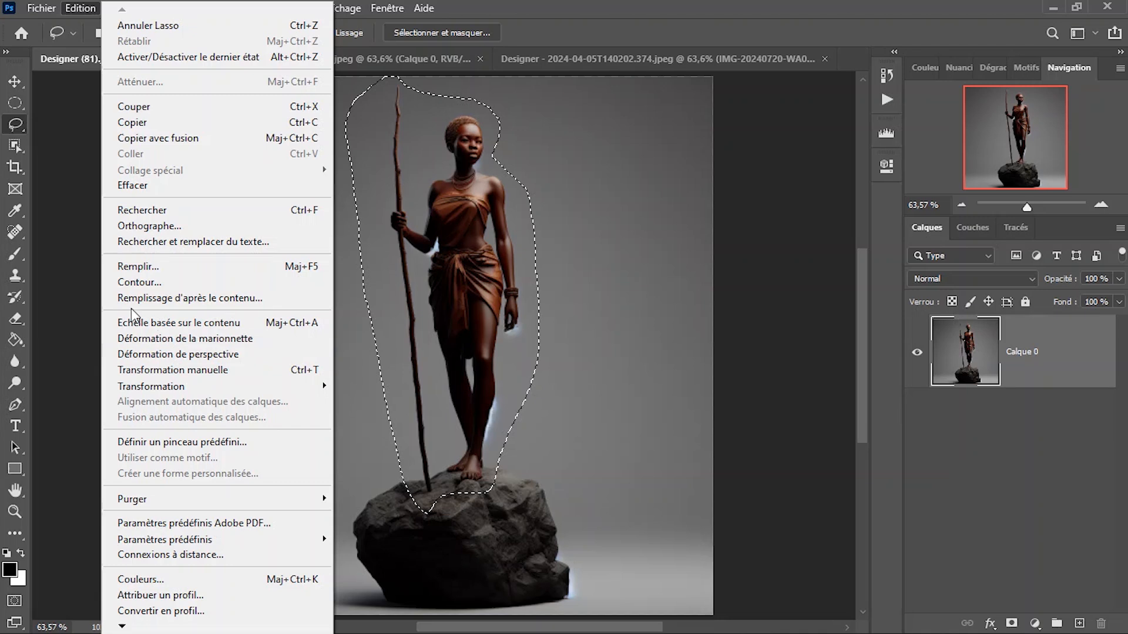
click(188, 298)
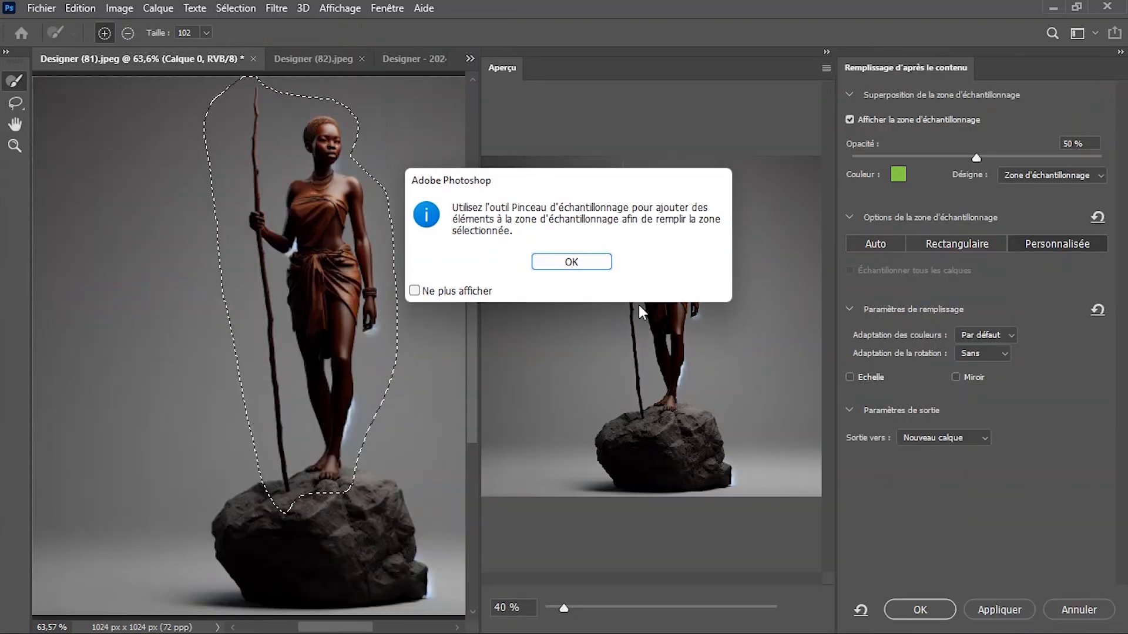
click(571, 262)
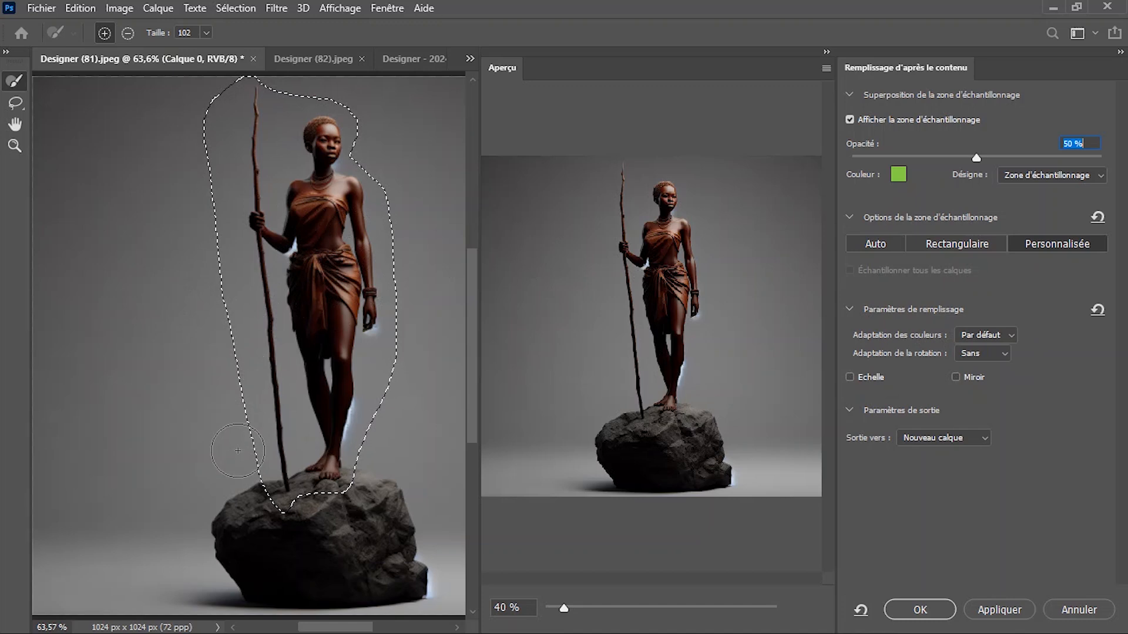
- Paint the grey backdrop on both sides of the figure as custom sampling area with the 102 px sampling brush
drag(237, 458, 219, 350)
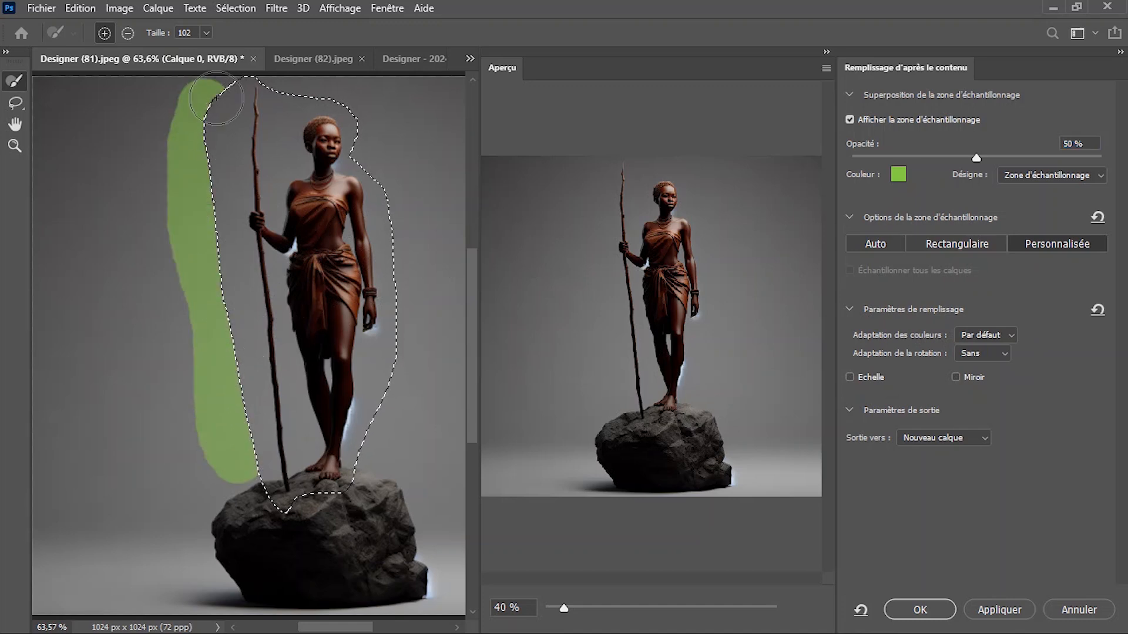
mouse_move(426, 295)
mouse_down()
mouse_move(412, 151)
mouse_move(361, 91)
mouse_move(460, 297)
mouse_move(435, 403)
mouse_move(391, 441)
mouse_up()
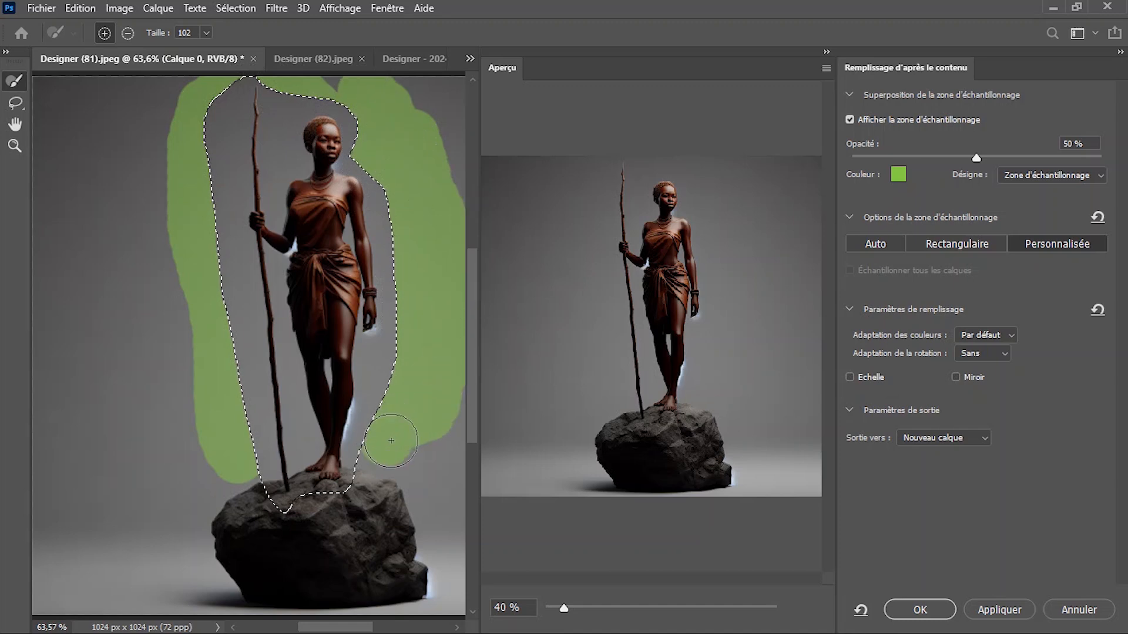
mouse_move(210, 420)
mouse_down()
mouse_move(188, 405)
mouse_move(105, 221)
mouse_move(167, 491)
mouse_move(152, 421)
mouse_move(196, 493)
mouse_move(141, 253)
mouse_move(156, 106)
mouse_move(82, 349)
mouse_move(103, 441)
mouse_up()
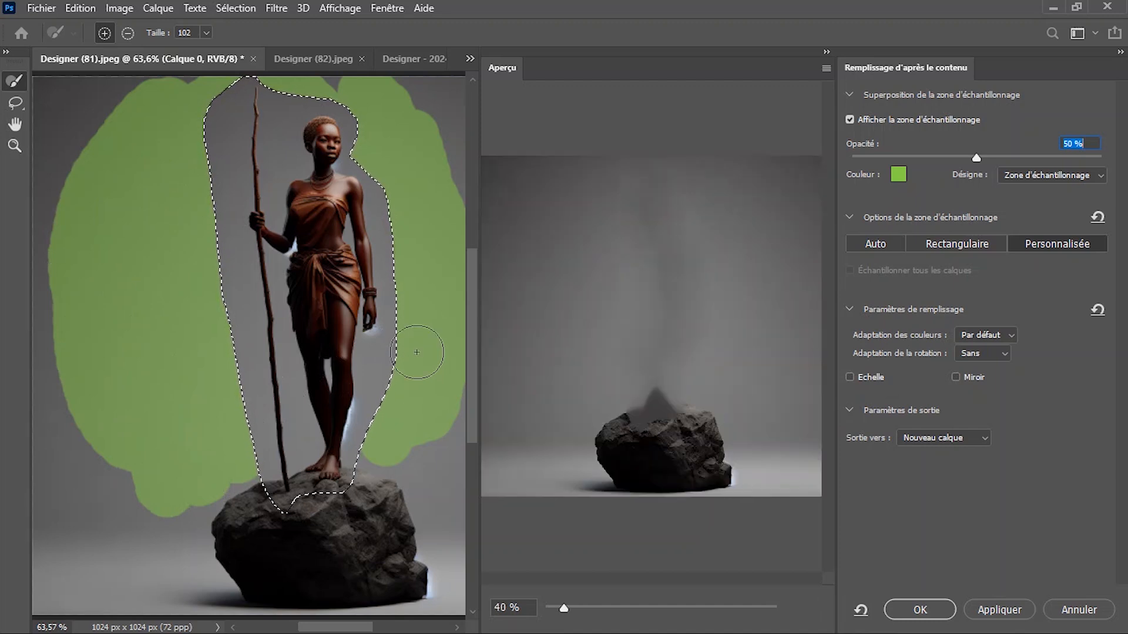
- Add the rock and the backdrop along its upper sides to the custom sampling area
mouse_move(330, 525)
mouse_down()
mouse_move(261, 554)
mouse_move(229, 523)
mouse_move(236, 560)
mouse_move(281, 582)
mouse_move(363, 519)
mouse_move(381, 545)
mouse_move(378, 575)
mouse_move(360, 564)
mouse_move(378, 517)
mouse_up()
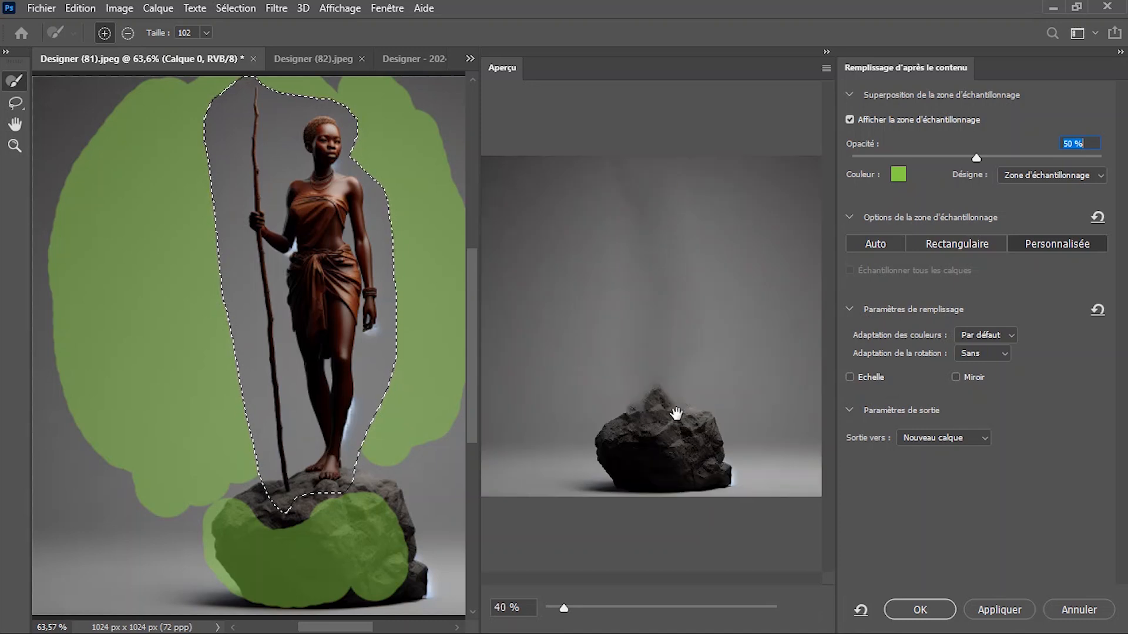
mouse_move(320, 531)
mouse_down()
mouse_move(242, 511)
mouse_move(297, 562)
mouse_up()
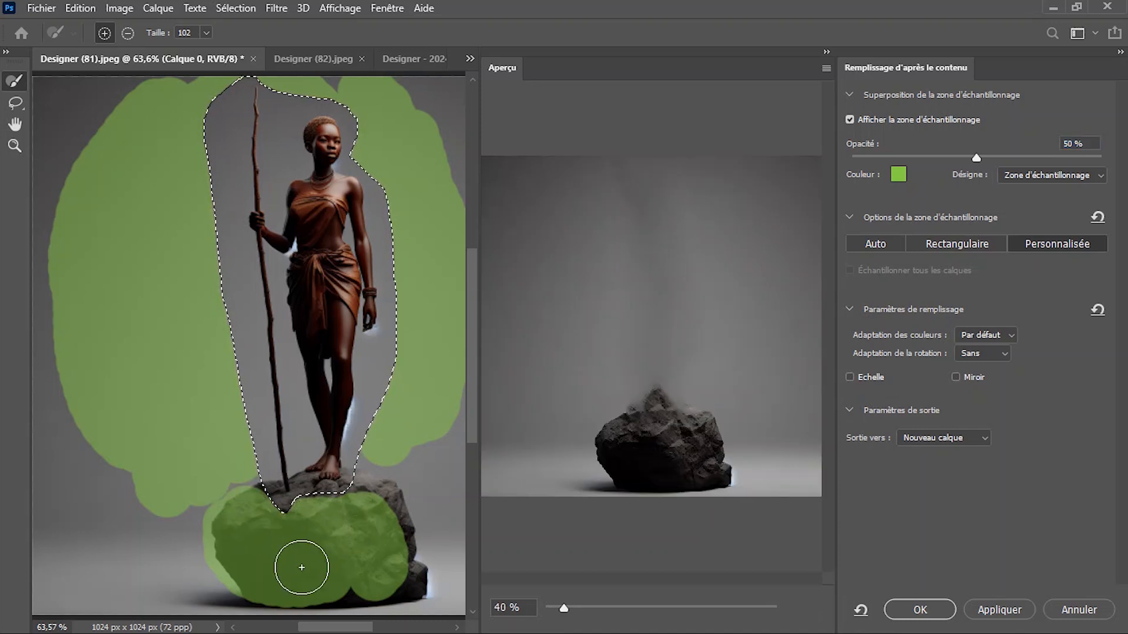
mouse_move(363, 521)
mouse_down()
mouse_move(400, 518)
mouse_move(377, 541)
mouse_up()
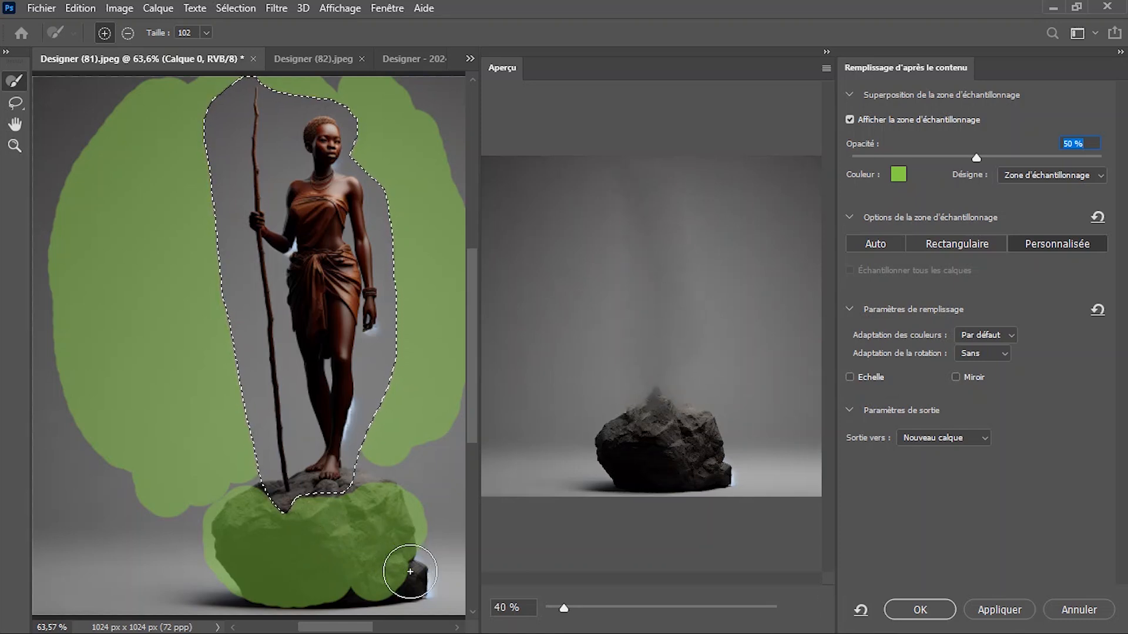
click(409, 573)
drag(230, 509, 193, 497)
drag(407, 462, 370, 490)
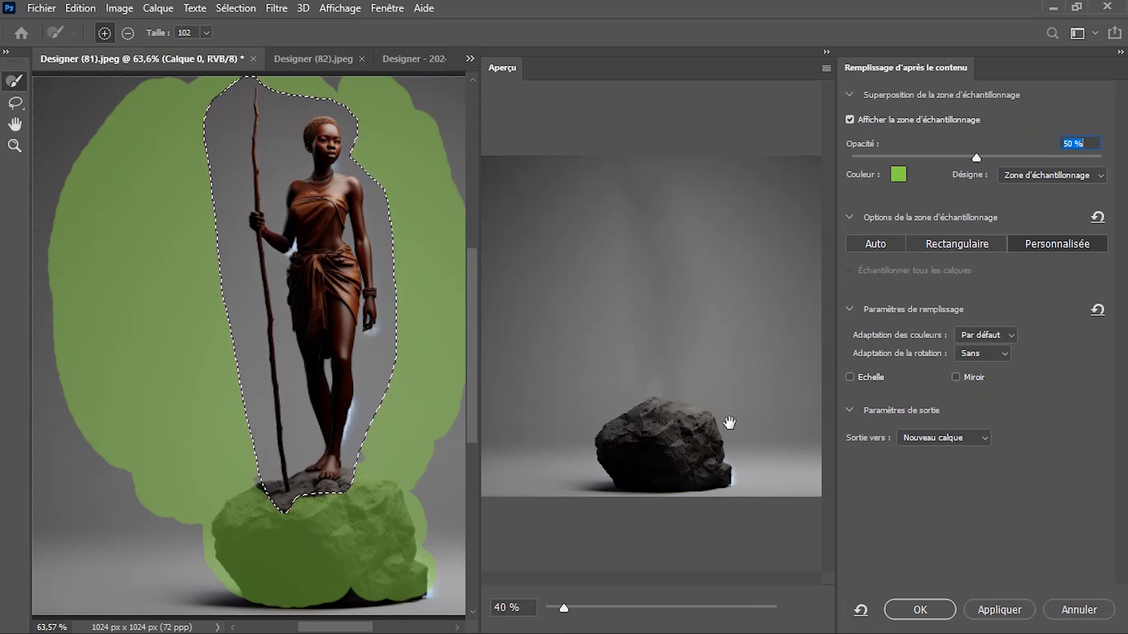
- Set the sampling area to Auto and subtract the pale floor to the left of the rock from it
click(892, 246)
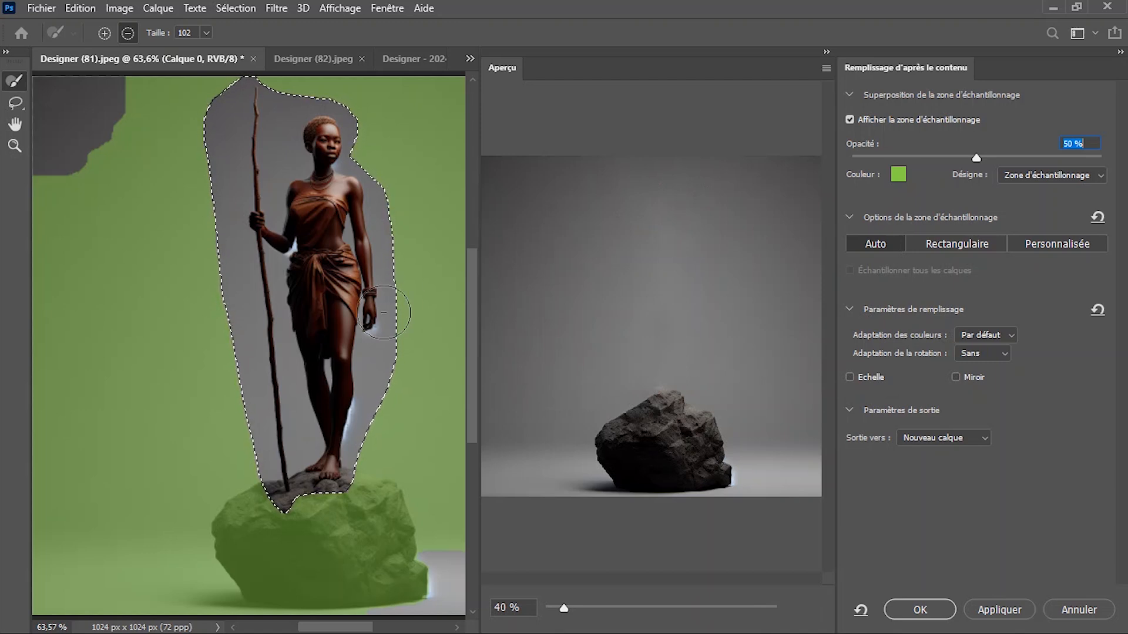
mouse_move(70, 593)
mouse_down()
mouse_move(135, 587)
mouse_move(146, 601)
mouse_up()
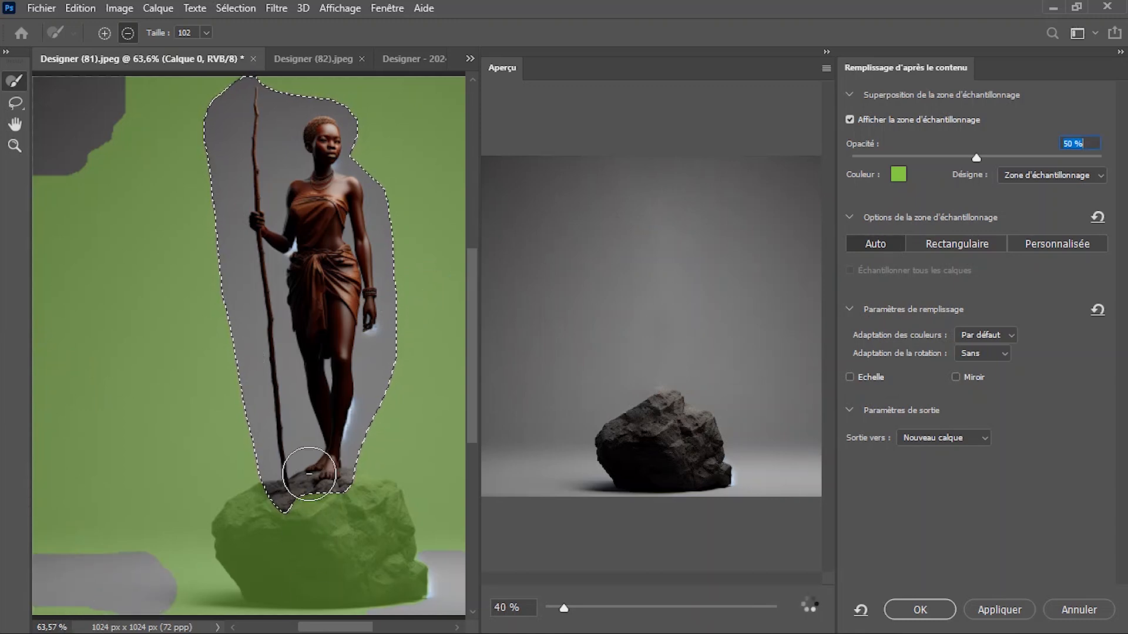
key(ctrl+minus)
drag(187, 532, 134, 514)
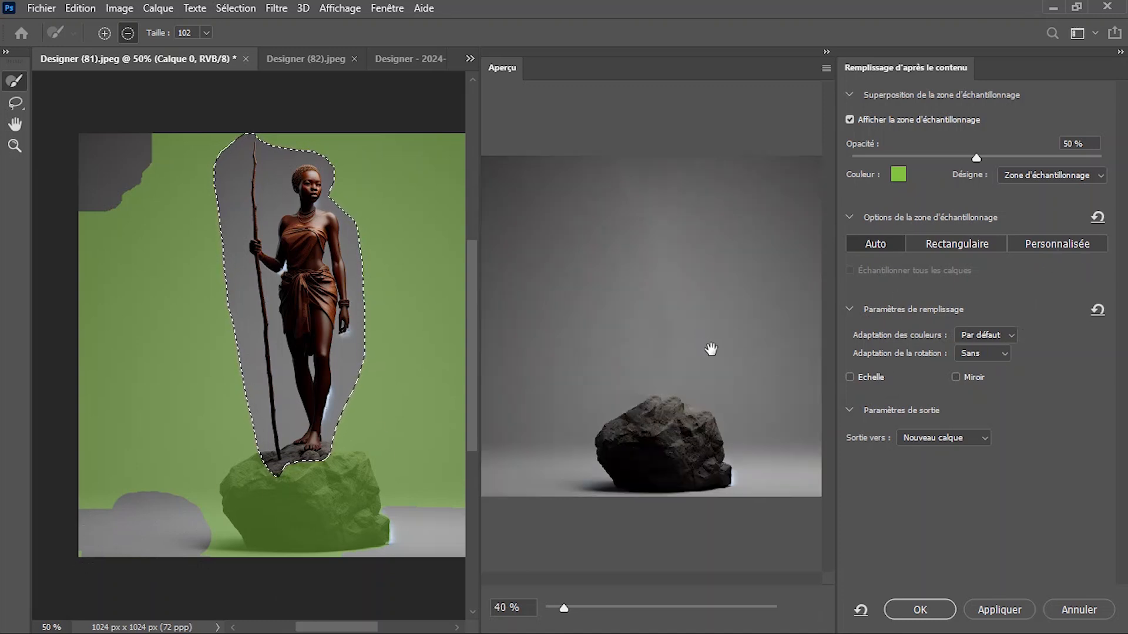
- Apply the content-aware fill to a new layer, deselect the figure's area, and fit the image to the screen
click(947, 616)
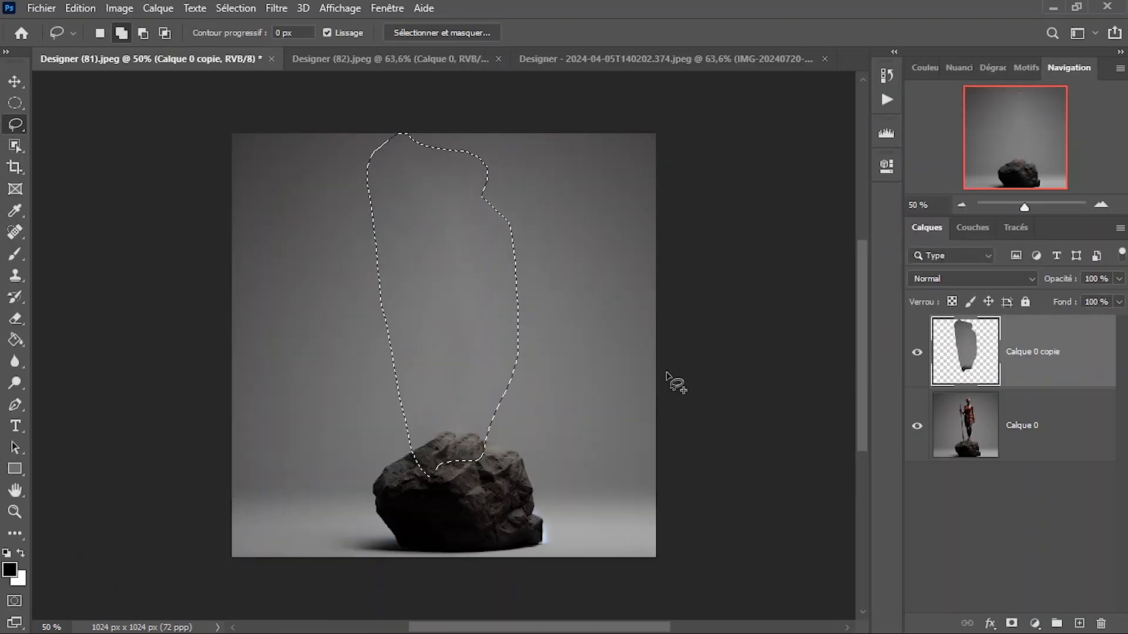
key(ctrl+d)
key(v)
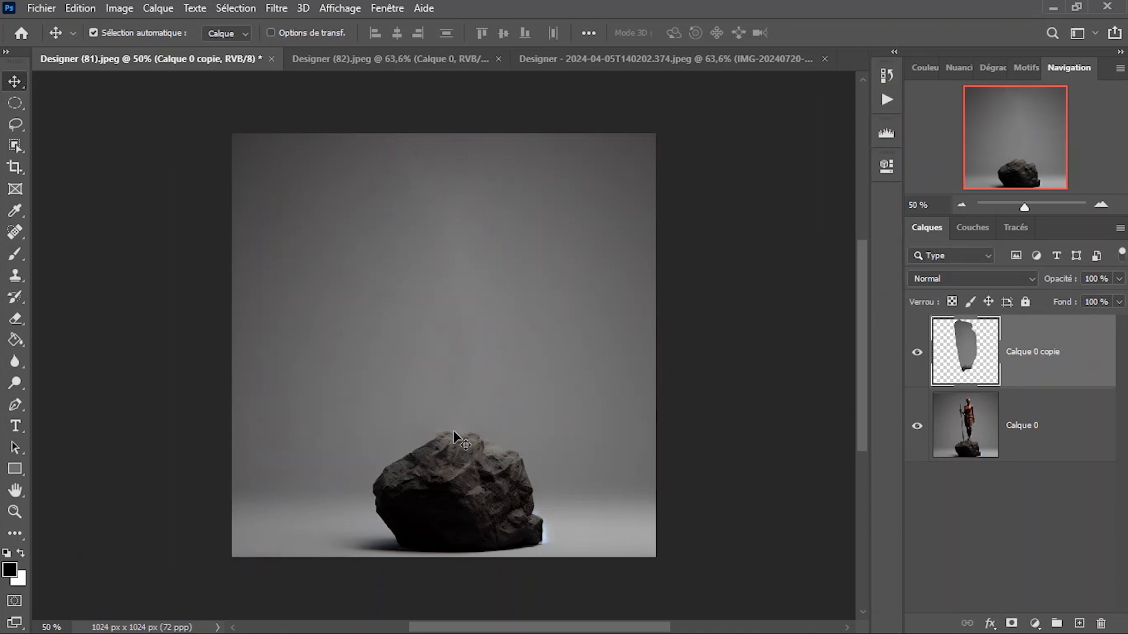
right_click(437, 313)
click(447, 320)
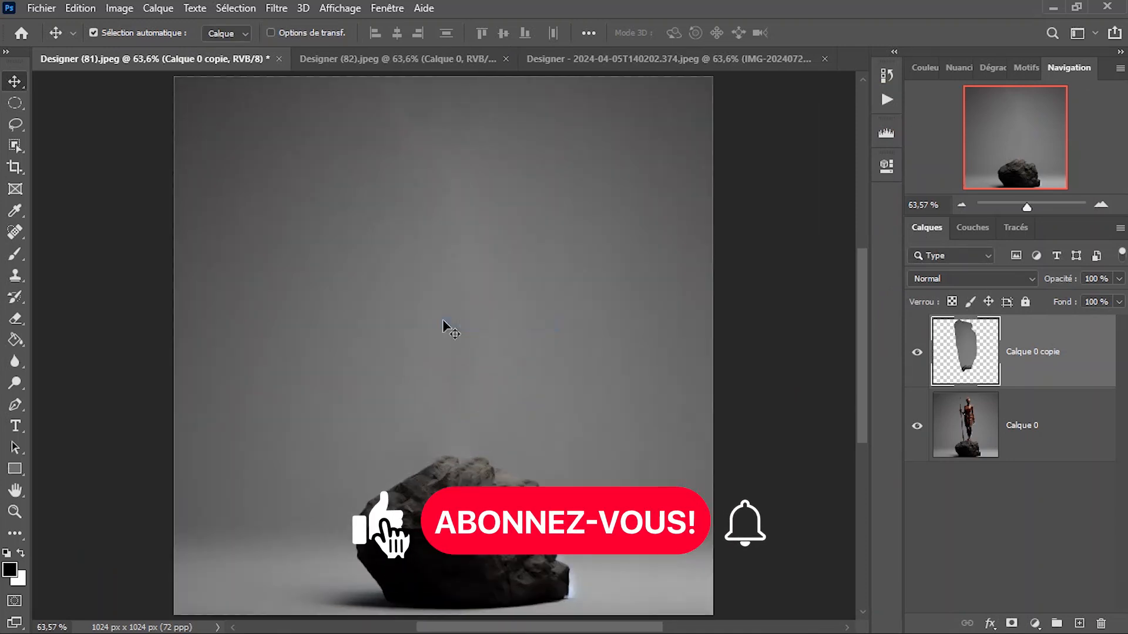